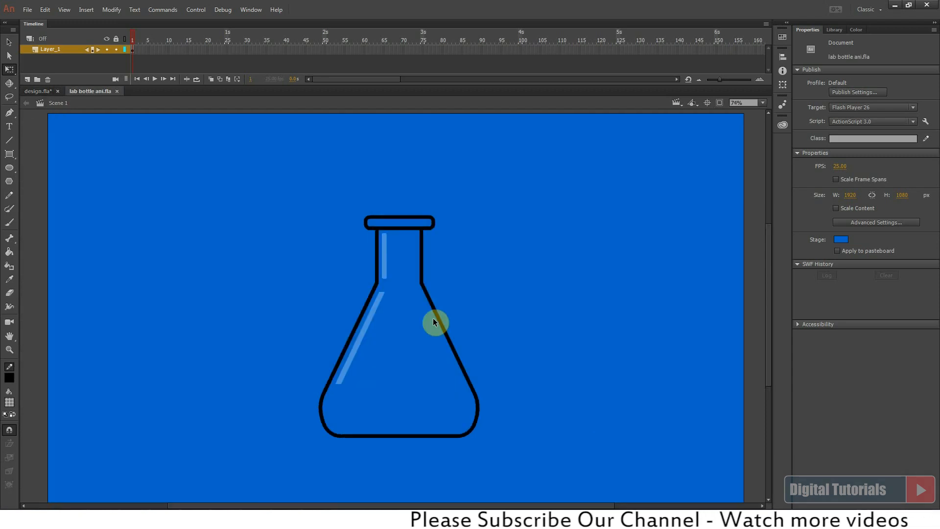
Step: Fit the stage in view and shift the flask group slightly to the left on the stage
left_click(762, 102)
left_click(746, 113)
left_click(437, 316)
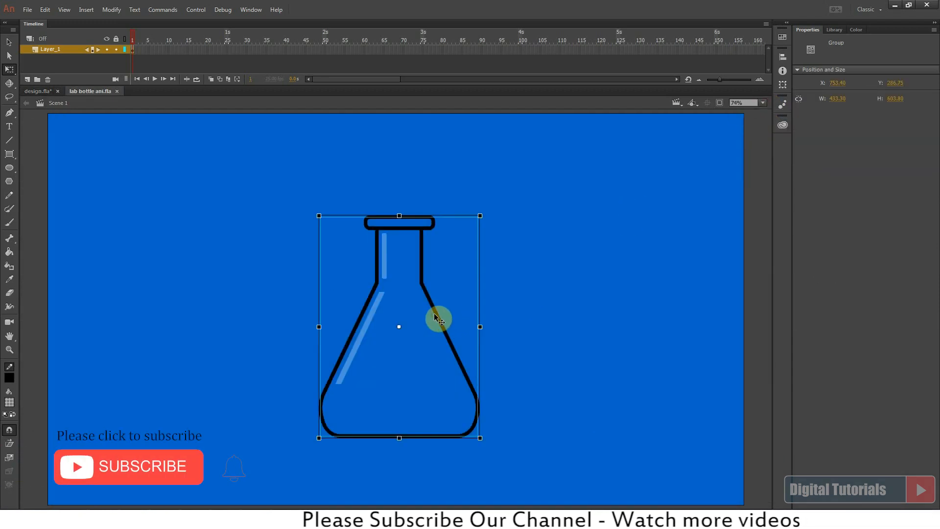
left_click_drag(438, 316, 431, 316)
left_click(518, 298)
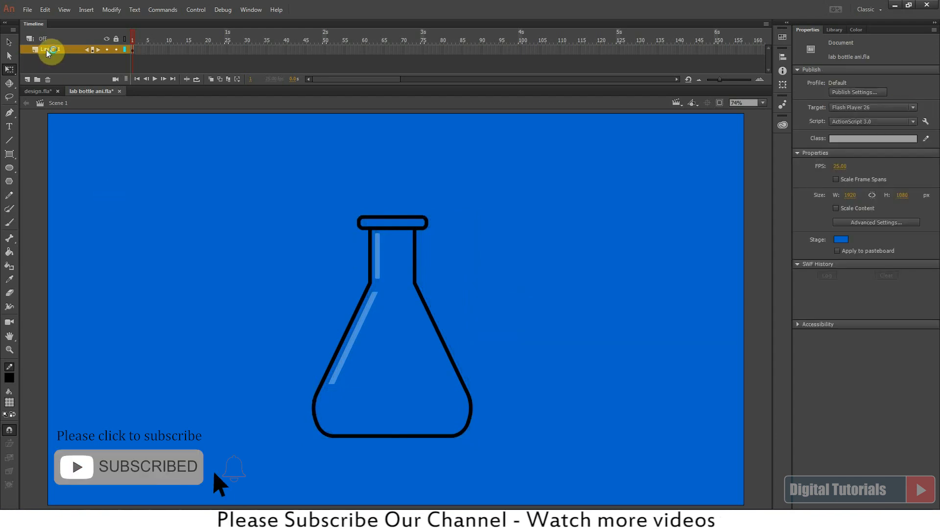
Step: Rename the flask's layer to "bottle"
double_click(49, 49)
type("bottle")
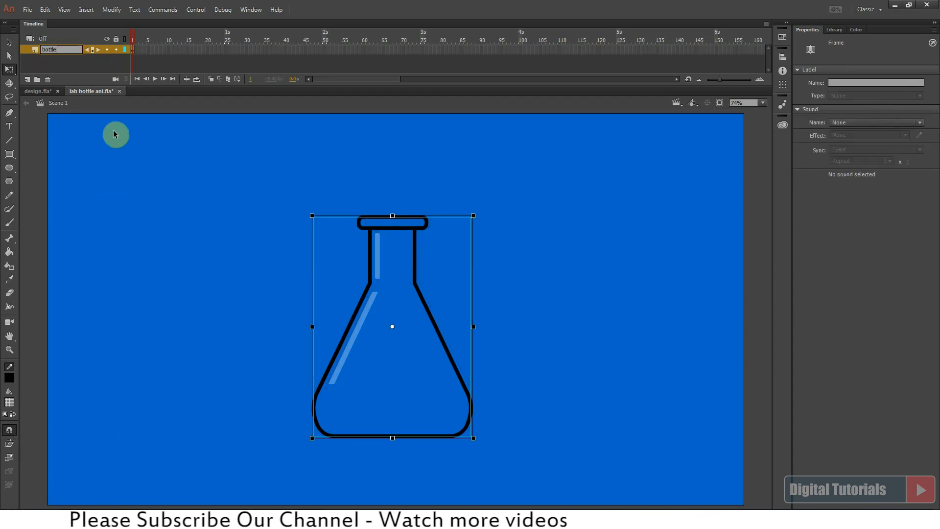
left_click(67, 195)
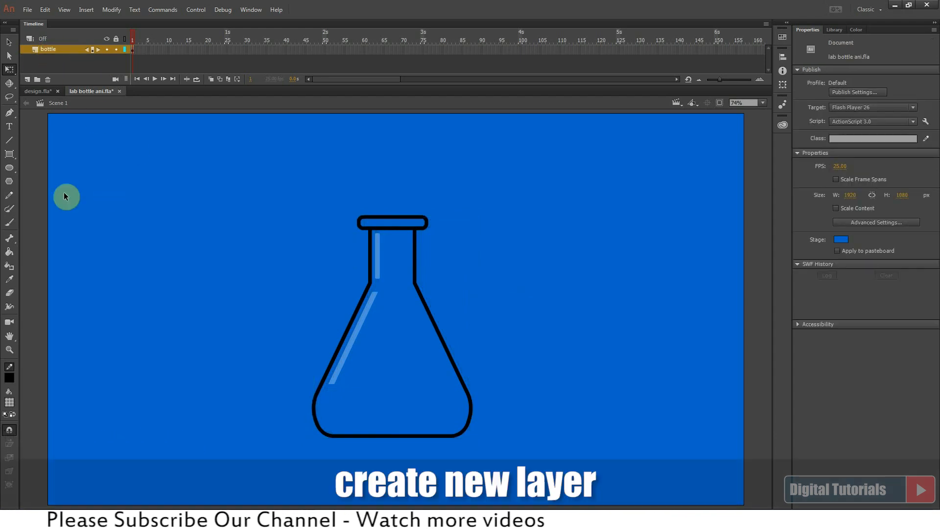
Step: Add a new layer named "water" and place it beneath the bottle layer
left_click(28, 79)
double_click(52, 58)
type("water")
left_click(61, 72)
key("ctrl+minus")
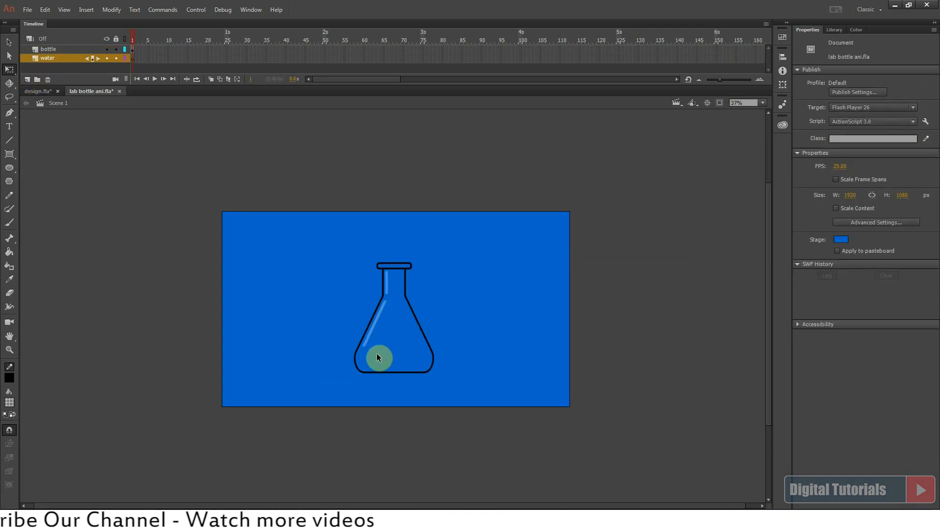
Step: Set the fill colour to bright pink for the water
left_click(9, 402)
left_click(140, 374)
left_click(9, 402)
left_click_drag(146, 286, 198, 286)
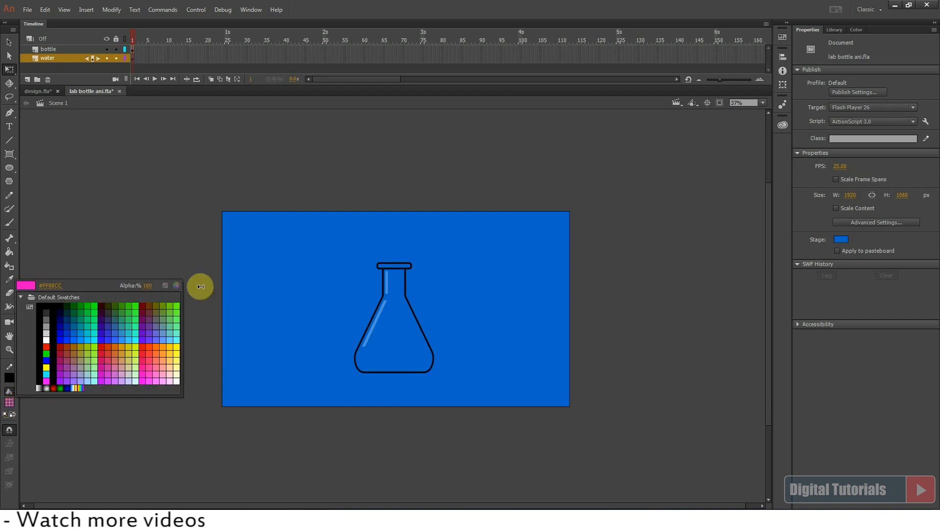
left_click(198, 287)
left_click(303, 378)
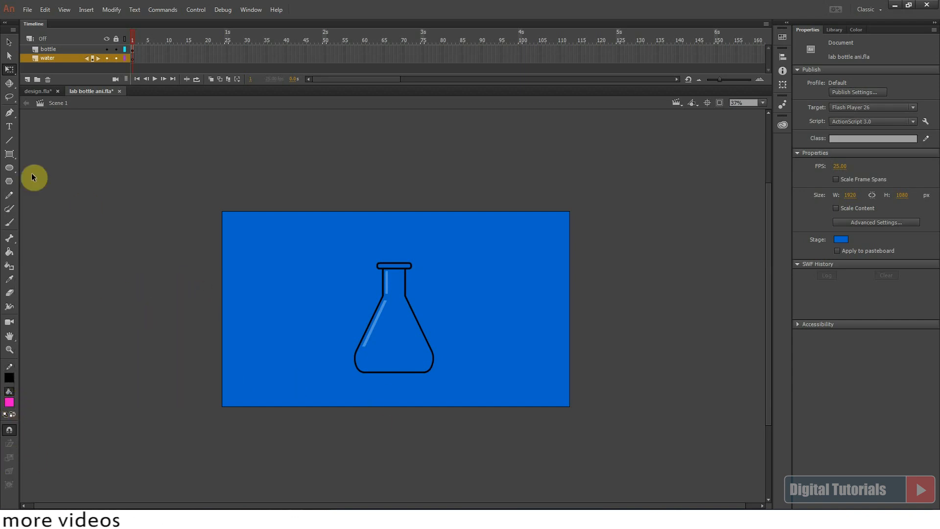
Step: Draw a wide pink rectangle without an outline below the flask, about as wide as the stage
left_click_drag(9, 154, 60, 154)
left_click_drag(195, 381, 552, 455)
left_click(9, 42)
double_click(506, 381)
key("Delete")
Step: Hide the bottle layer and pull the rectangle's upper edge into a zigzag of alternating peaks and troughs
scroll(474, 405, "up", 2)
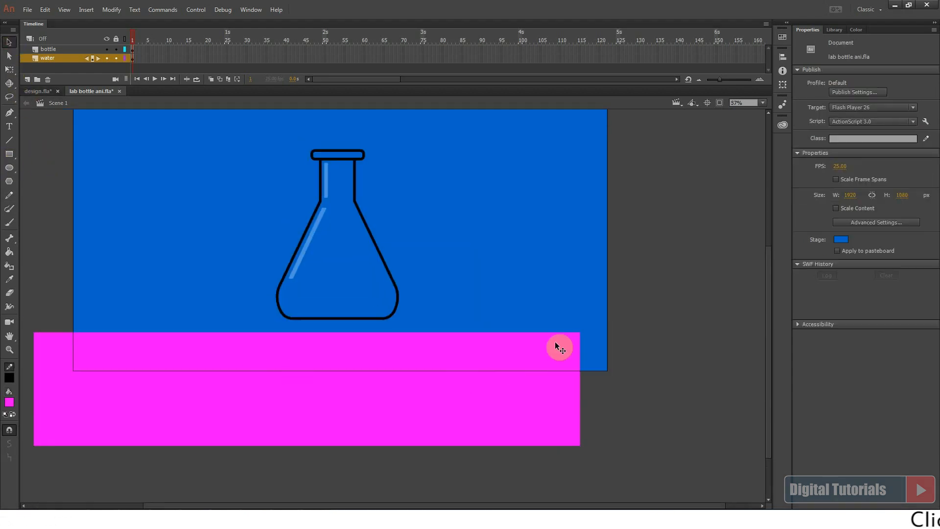
left_click_drag(500, 331, 445, 332)
left_click_drag(384, 331, 383, 321)
left_click(107, 49)
left_click_drag(317, 322, 317, 333)
left_click_drag(255, 331, 256, 320)
left_click_drag(191, 323, 187, 331)
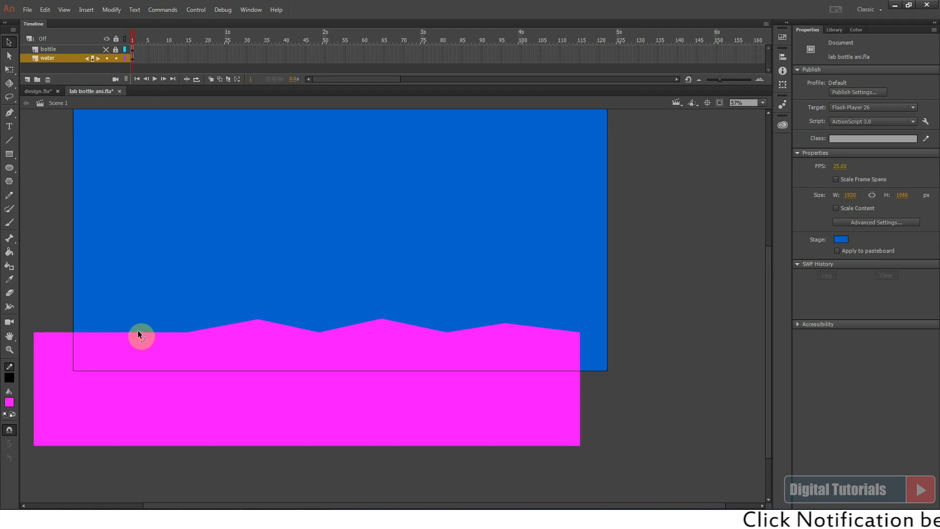
left_click_drag(127, 329, 125, 320)
left_click_drag(200, 320, 170, 304)
Step: Bend the zigzag segments on the right half of the water's upper edge into smooth waves
left_click_drag(333, 253, 642, 412)
mouse_move(436, 271)
left_mouse_down()
mouse_move(447, 314)
mouse_move(442, 284)
left_mouse_up()
left_click_drag(361, 281, 492, 283)
left_click_drag(360, 306, 370, 300)
left_click_drag(427, 294, 426, 298)
left_click(291, 292)
left_click(285, 250)
left_click_drag(267, 284, 266, 276)
left_click_drag(370, 300, 383, 297)
left_click_drag(492, 287, 507, 285)
left_click_drag(175, 285, 424, 283)
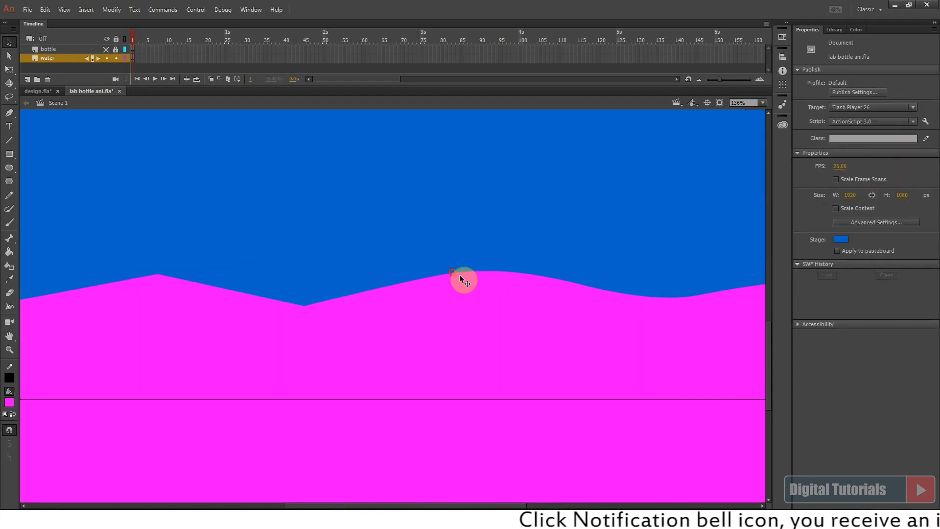
Step: Bend the remaining angular segments on the left half of the water's upper edge into smooth waves
left_click_drag(239, 292, 237, 297)
left_click_drag(304, 306, 372, 289)
left_click_drag(210, 265, 503, 266)
left_click_drag(364, 290, 364, 285)
left_click_drag(451, 276, 419, 284)
left_click_drag(186, 259, 398, 296)
left_click_drag(485, 308, 496, 312)
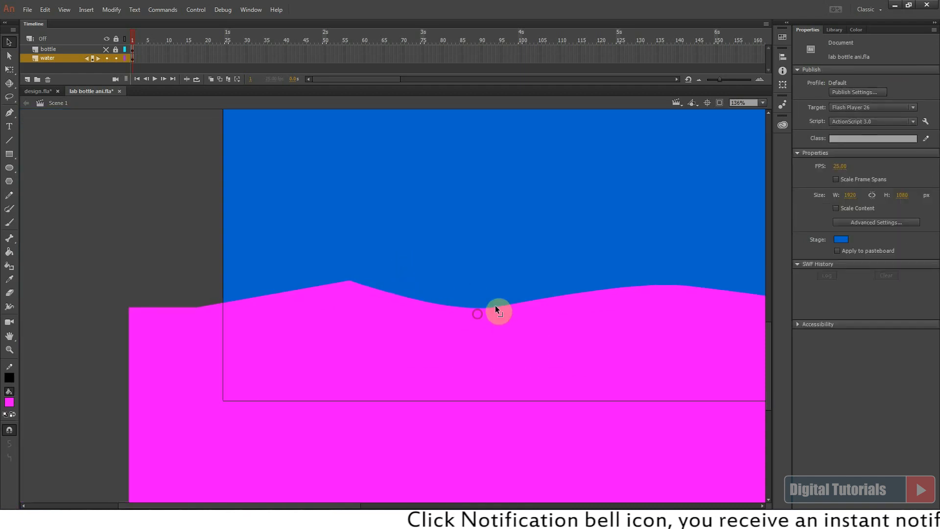
left_click_drag(391, 270, 495, 293)
left_click_drag(381, 317, 380, 311)
left_click_drag(446, 301, 459, 304)
left_click_drag(559, 324, 557, 325)
left_click_drag(350, 319, 353, 324)
Step: Select the strip at the water shape's left end and stretch it far out to the left with Free Transform
key("ctrl+minus")
key("ctrl+minus")
left_click_drag(282, 266, 629, 451)
left_click_drag(544, 351, 752, 437)
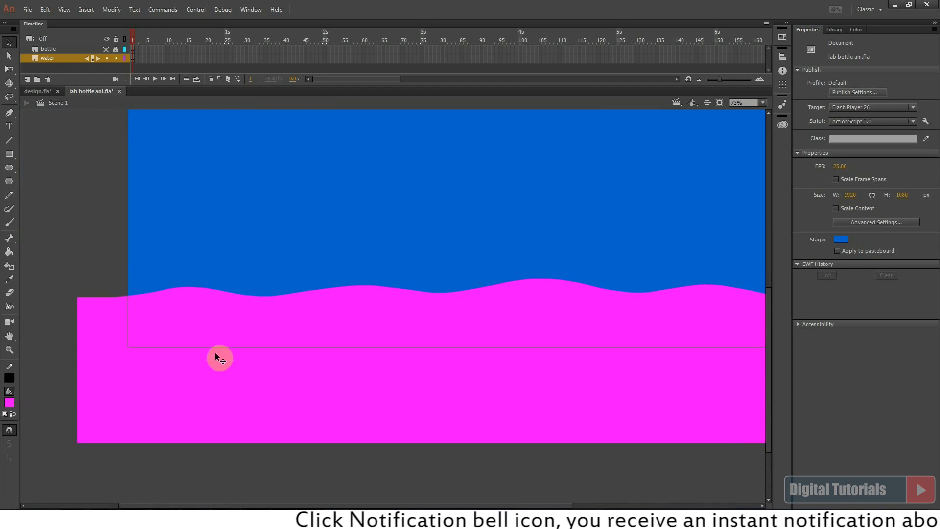
key("ctrl+minus")
left_click_drag(228, 337, 426, 338)
left_click_drag(370, 270, 437, 418)
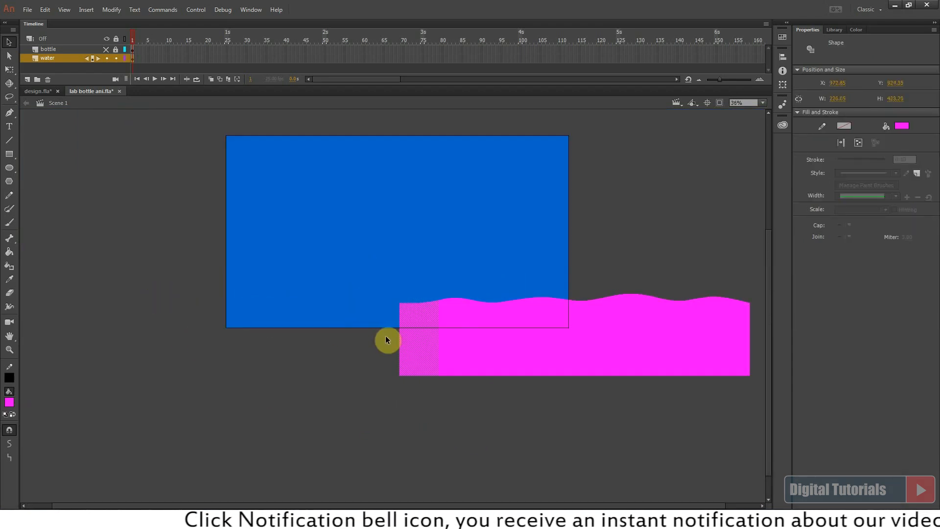
left_click(9, 69)
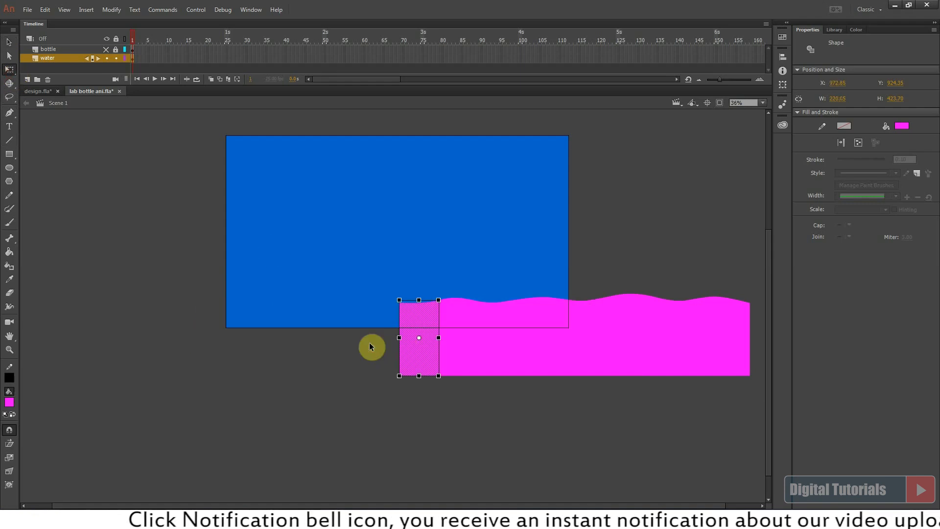
left_click_drag(399, 337, 155, 340)
left_click(305, 216)
Step: Shape the upper edge of the stretched left section into shallow waves that blend with the rest
left_click_drag(292, 231, 556, 435)
left_click_drag(357, 243, 380, 310)
left_click_drag(710, 327, 483, 387)
left_click_drag(465, 338, 466, 329)
left_click_drag(573, 327, 575, 331)
left_click_drag(349, 340, 471, 342)
left_click_drag(314, 337, 369, 328)
left_click_drag(274, 334, 272, 330)
left_click_drag(80, 269, 302, 270)
left_click_drag(371, 335, 373, 339)
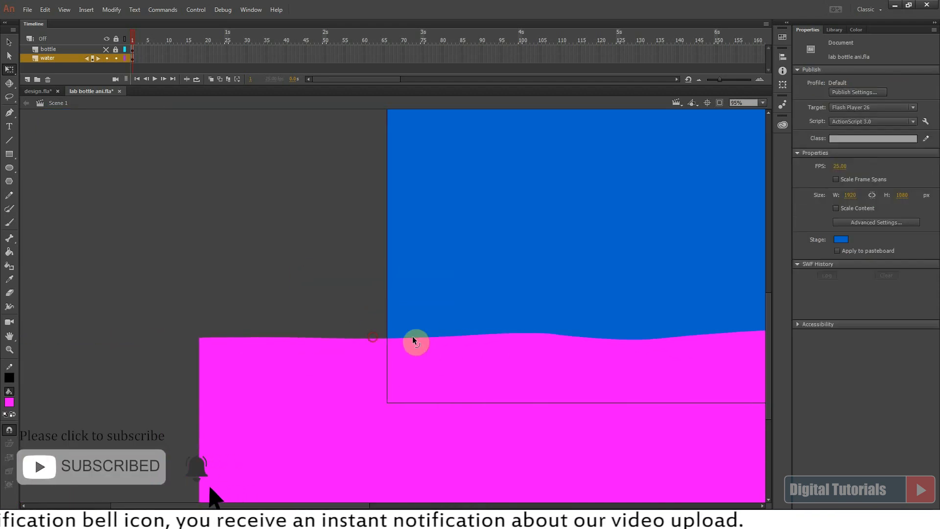
left_click_drag(630, 340, 631, 336)
left_click_drag(342, 313, 464, 297)
left_click_drag(452, 323, 451, 320)
key("ctrl+minus")
key("ctrl+minus")
left_click_drag(257, 306, 154, 337)
left_click(186, 396)
left_click_drag(122, 235, 333, 429)
left_click_drag(335, 352, 423, 428)
left_click(270, 386)
left_click(294, 460)
key("ctrl+minus")
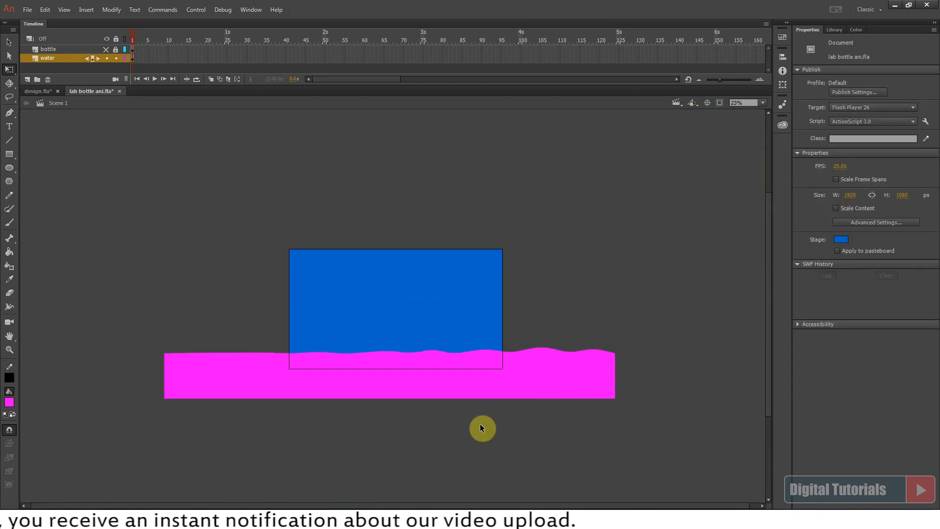
Step: Show the bottle layer again and deepen the water shape by pulling its lower edge downward
left_click(106, 49)
left_click(215, 376)
left_click_drag(139, 382, 684, 476)
left_click_drag(390, 399, 390, 432)
left_click(532, 309)
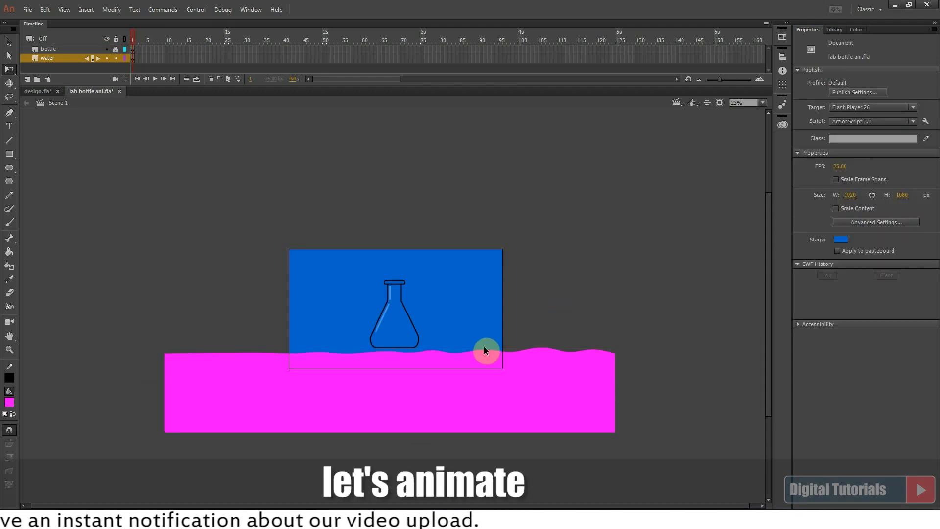
Step: Refine the water's upper edge along its length so the waves alternate more distinctly
left_click(762, 102)
left_click(751, 112)
key("ctrl+minus")
left_click_drag(714, 409, 387, 437)
left_click(599, 355)
left_click_drag(357, 406, 521, 408)
left_click(594, 376)
left_click_drag(594, 376, 674, 368)
left_click_drag(511, 375, 503, 375)
left_click_drag(606, 377, 606, 376)
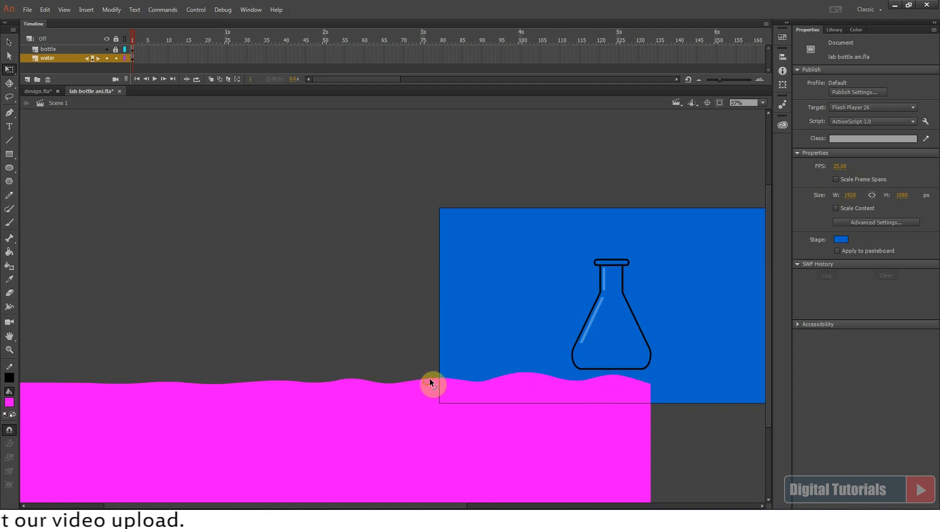
left_click_drag(357, 384, 452, 365)
left_click_drag(365, 368, 366, 364)
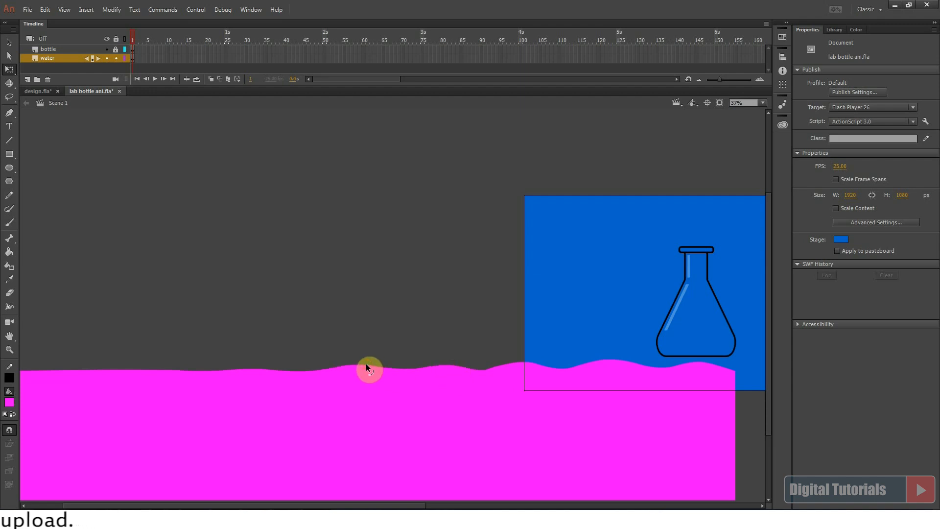
left_click_drag(270, 372, 319, 357)
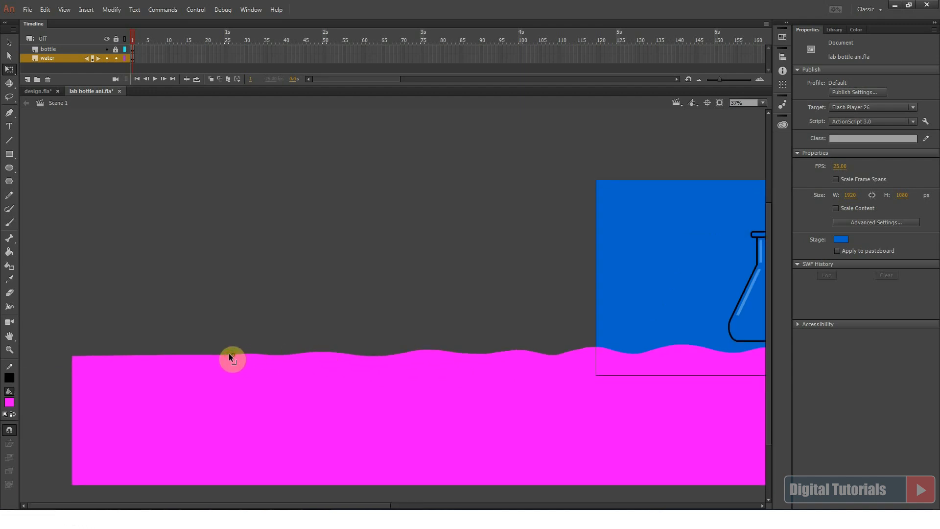
left_click_drag(714, 305, 435, 352)
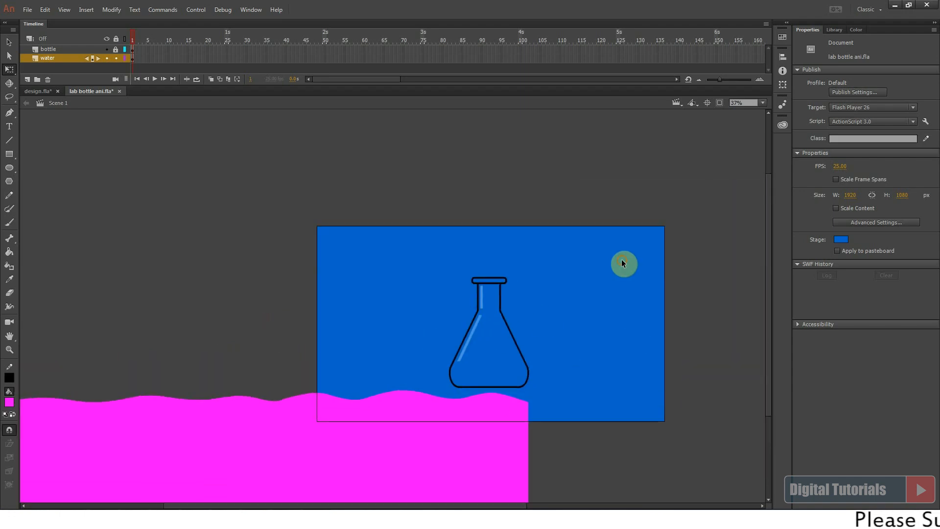
Step: Add a new layer named "mask" between the bottle and water layers
left_click(27, 79)
double_click(46, 56)
type("mask")
left_click(360, 319)
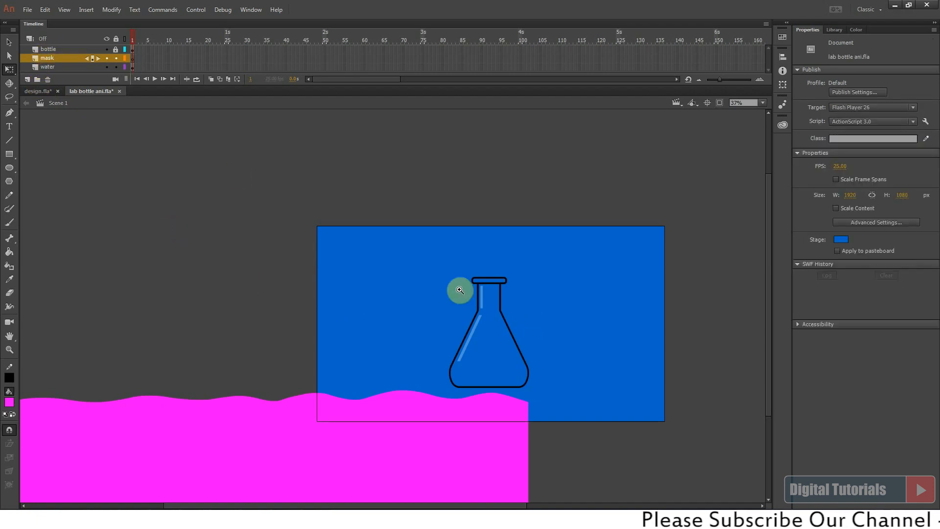
Step: Set the stroke colour to red and trace the inside of the flask's left neck and sloping side with the Line tool
scroll(461, 288, "up", 5)
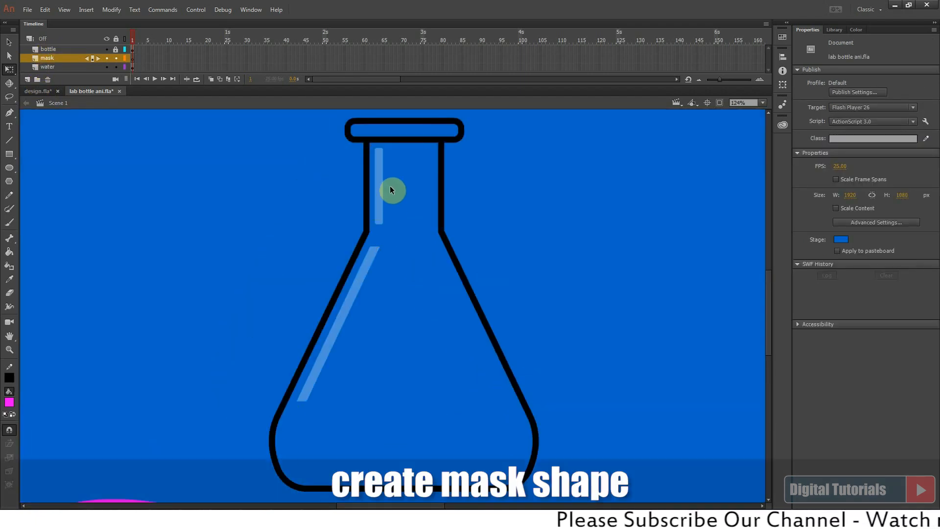
scroll(331, 179, "up", 3)
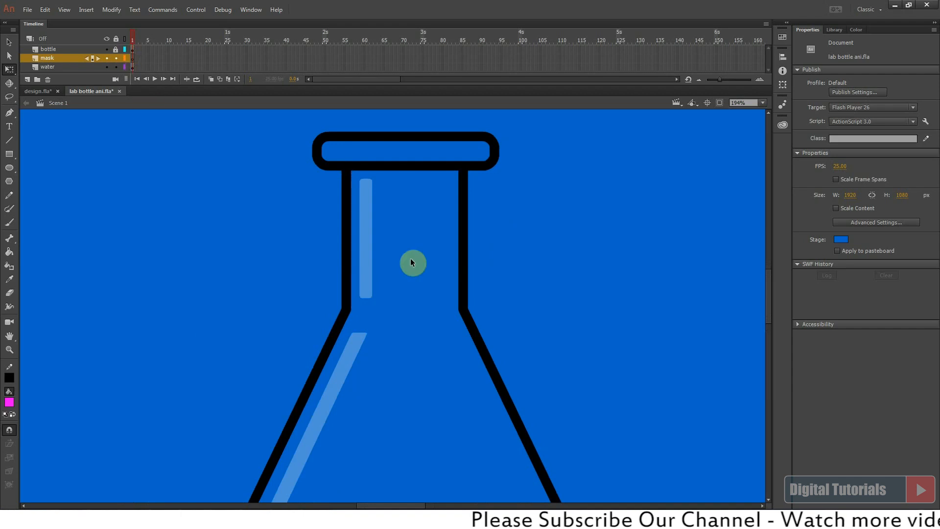
left_click_drag(402, 294, 388, 256)
left_click(10, 377)
left_click(46, 451)
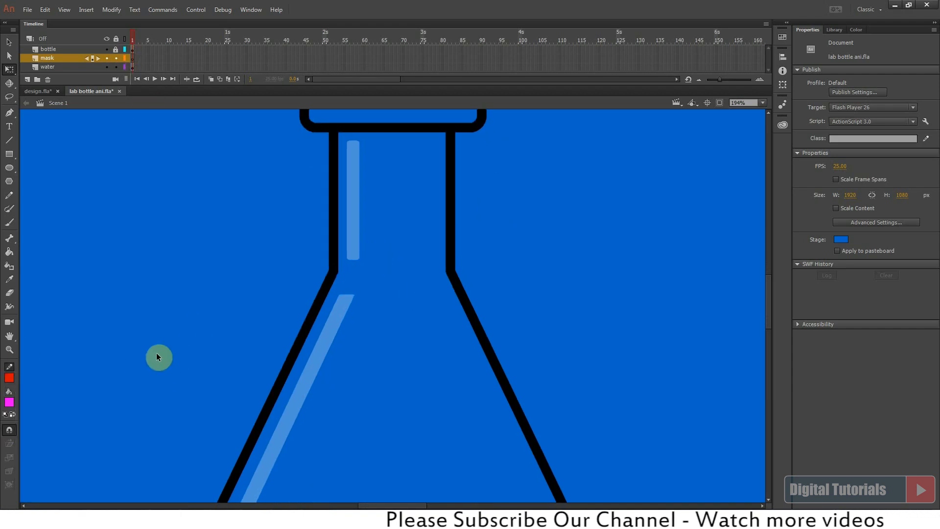
scroll(157, 340, "down", 3)
left_click(9, 140)
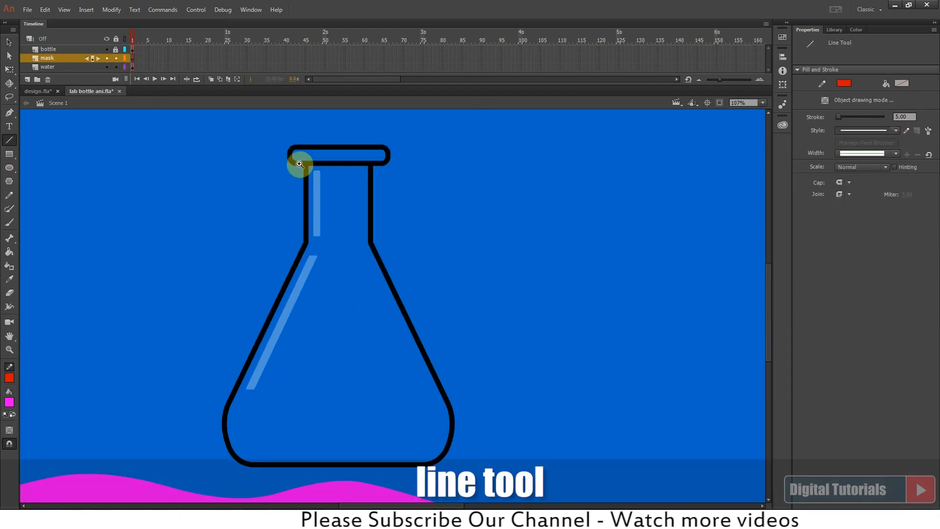
scroll(329, 189, "up", 5)
left_click_drag(341, 176, 341, 432)
left_click_drag(341, 455, 381, 148)
key("ctrl+minus")
mouse_move(388, 215)
left_mouse_down()
mouse_move(343, 336)
mouse_move(263, 474)
left_mouse_up()
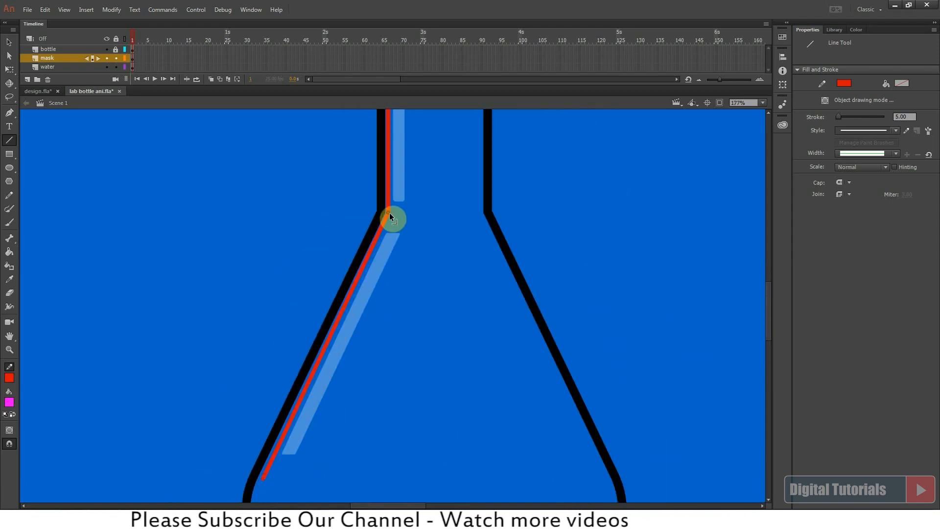
Step: Continue the red trace around the flask's rounded base, right side and neck opening to close the mask outline
scroll(305, 266, "down", 3)
mouse_move(260, 407)
left_mouse_down()
mouse_move(262, 466)
mouse_move(254, 439)
left_mouse_up()
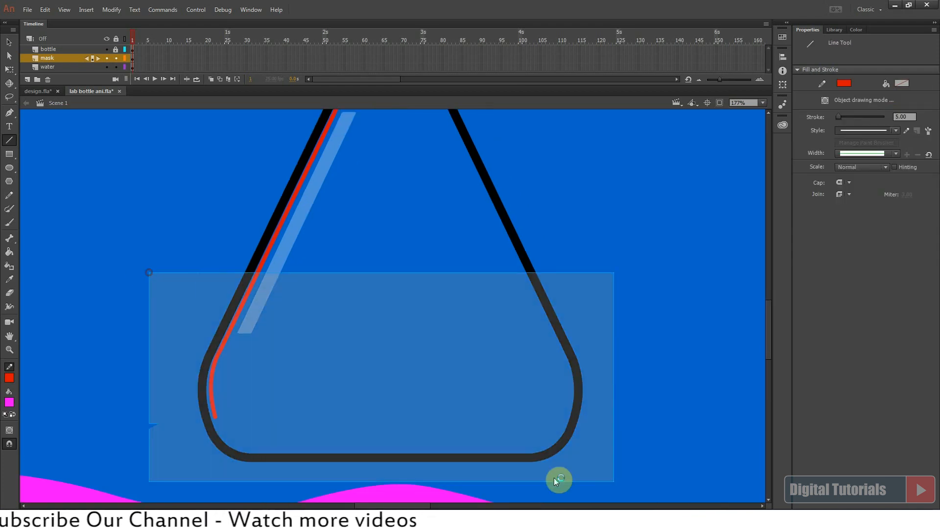
mouse_move(148, 368)
left_mouse_down()
mouse_move(219, 415)
mouse_move(173, 404)
mouse_move(220, 421)
mouse_move(596, 420)
mouse_move(643, 372)
mouse_move(637, 397)
left_mouse_up()
mouse_move(651, 364)
left_mouse_down()
mouse_move(651, 287)
mouse_move(662, 312)
mouse_move(654, 373)
mouse_move(669, 441)
mouse_move(513, 126)
mouse_move(529, 299)
mouse_move(529, 120)
mouse_move(402, 125)
left_mouse_up()
key("ctrl+minus")
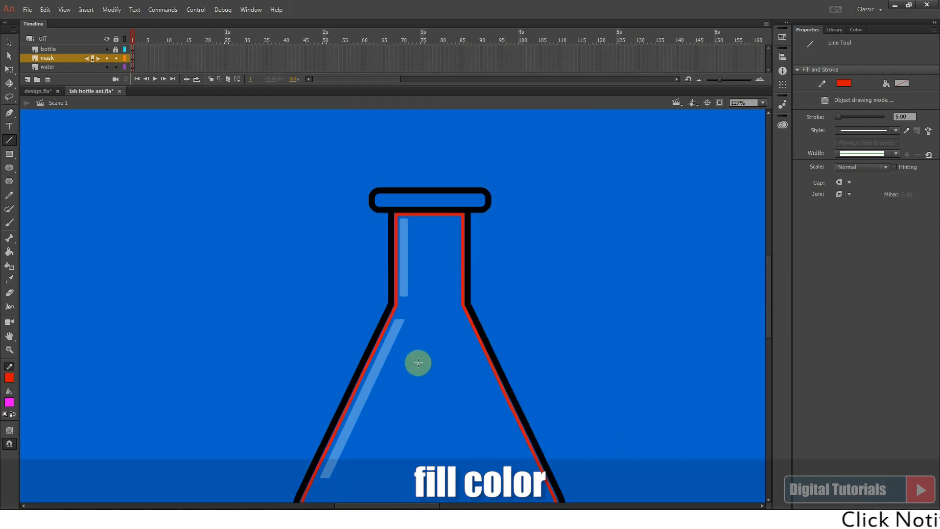
Step: Fill the closed mask outline inside the flask with red using the Paint Bucket
left_click(9, 402)
left_click(46, 351)
left_click(9, 251)
left_click(394, 311)
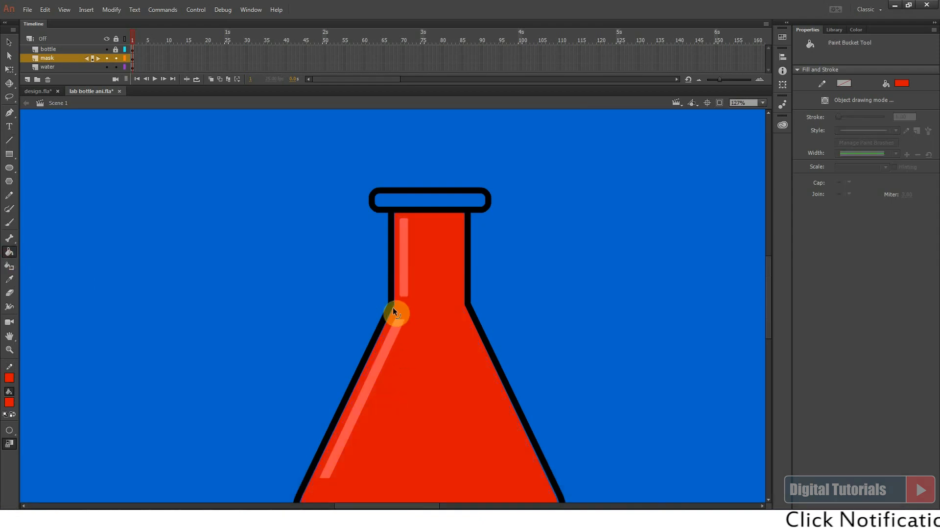
left_click(433, 314)
Step: Adjust the red mask shape's curves at the flask's rounded bottom corners
scroll(432, 314, "up", 6)
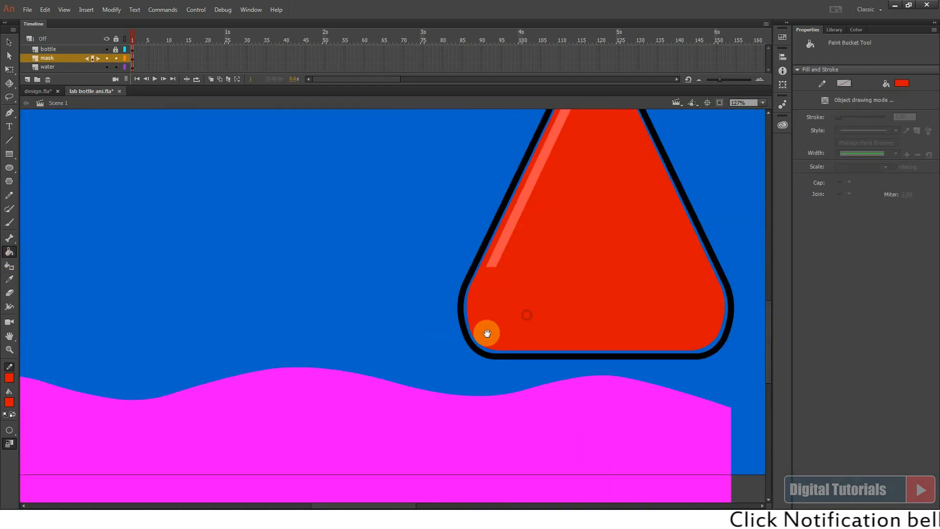
left_click(9, 42)
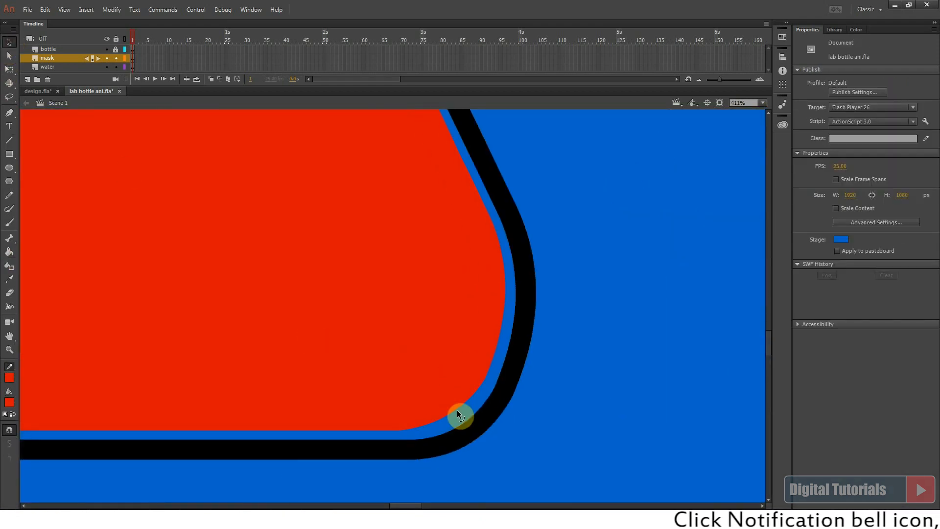
left_click_drag(466, 407, 487, 372)
left_click_drag(370, 426, 897, 418)
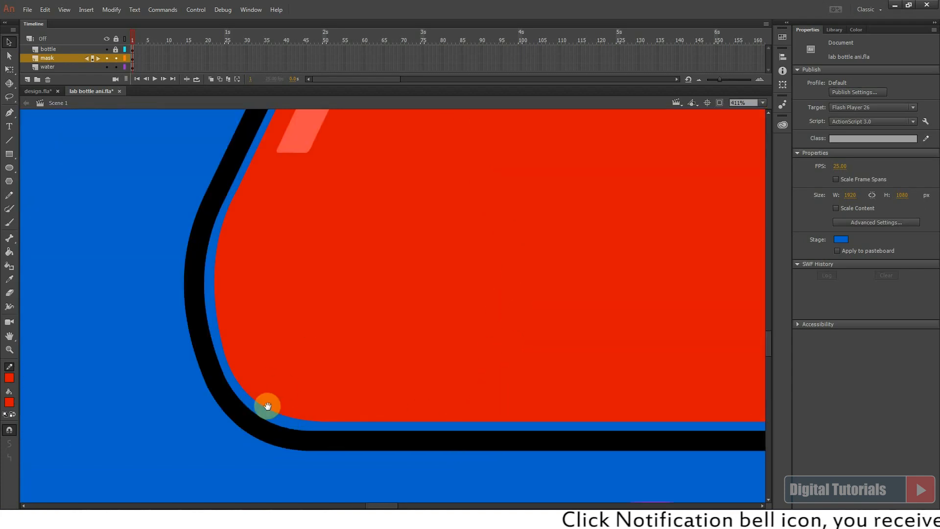
left_click(325, 302)
left_click_drag(325, 301, 241, 488)
left_click(121, 361)
Step: Fit the stage in view, enlarge the timeline area and display the mask layer as outlines
key("ctrl+2")
left_click_drag(432, 85, 443, 116)
left_click(124, 58)
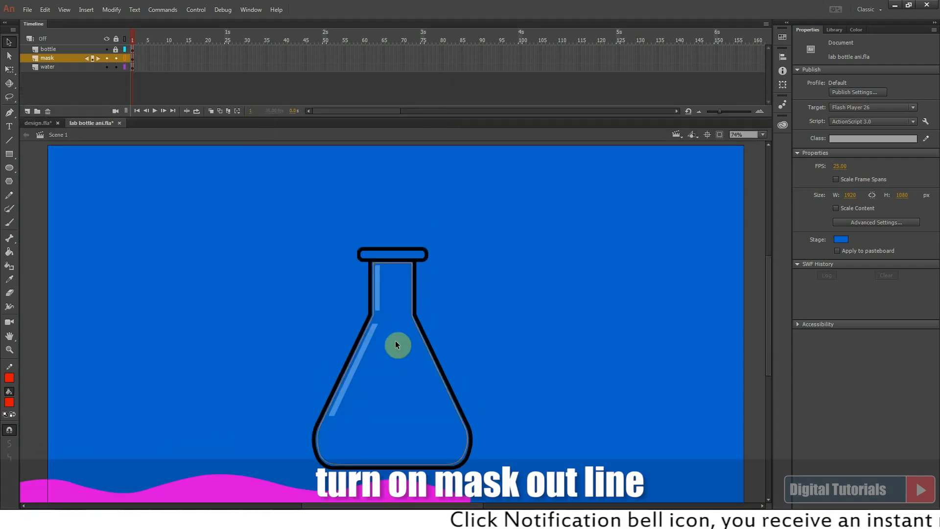
Step: Extend the bottle, mask and water layers with frames up to frame 100
left_click_drag(395, 111, 399, 111)
left_click_drag(496, 49, 497, 68)
key("F5")
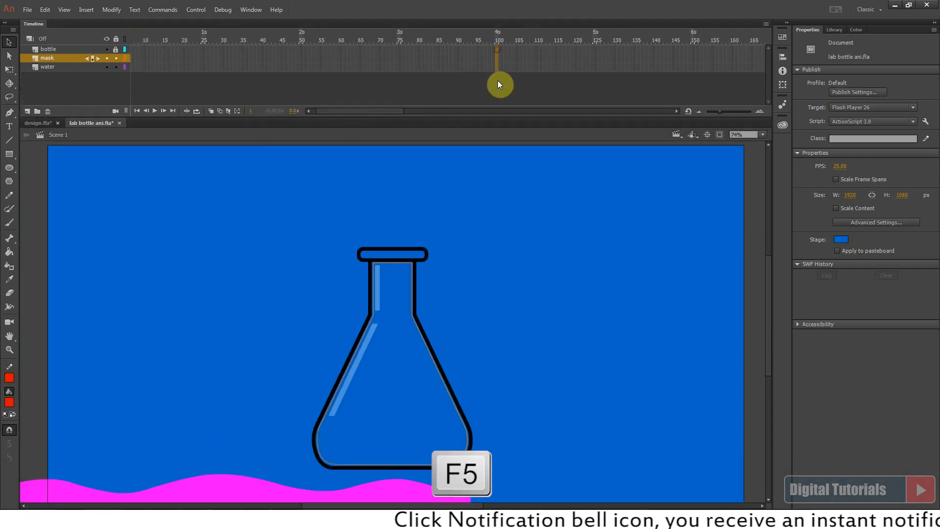
Step: Insert a keyframe at frame 100 of the water layer and create a shape tween leading up to it
scroll(384, 300, "down", 3)
left_click(384, 403)
left_click(495, 68)
key("F6")
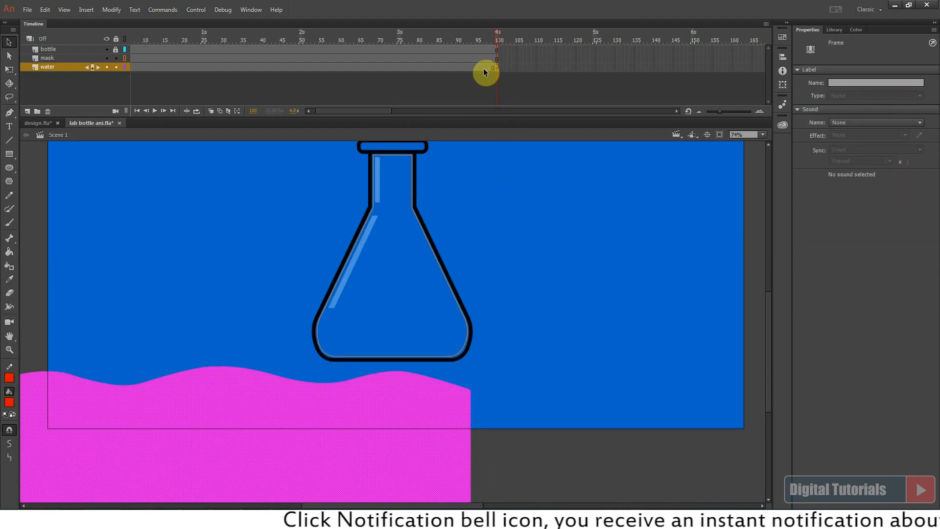
right_click(483, 69)
left_click(541, 86)
Step: At frame 100, move the wave shape up and to the right so it fills the flask to just below its neck
left_click(166, 399)
left_click_drag(166, 398, 443, 311)
left_click_drag(362, 110, 228, 73)
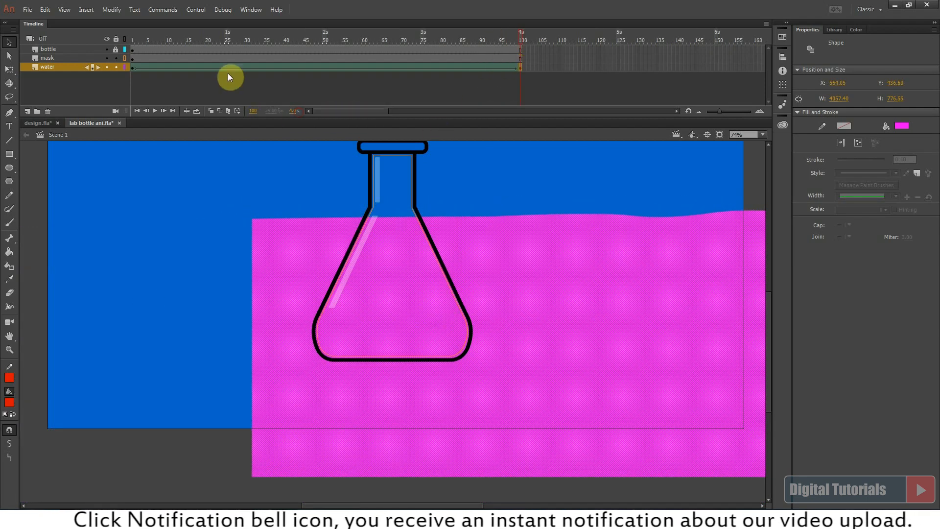
Step: Preview the water tween and shift the wave slightly down and left at frame 1, below the flask
left_click(129, 41)
left_click(154, 110)
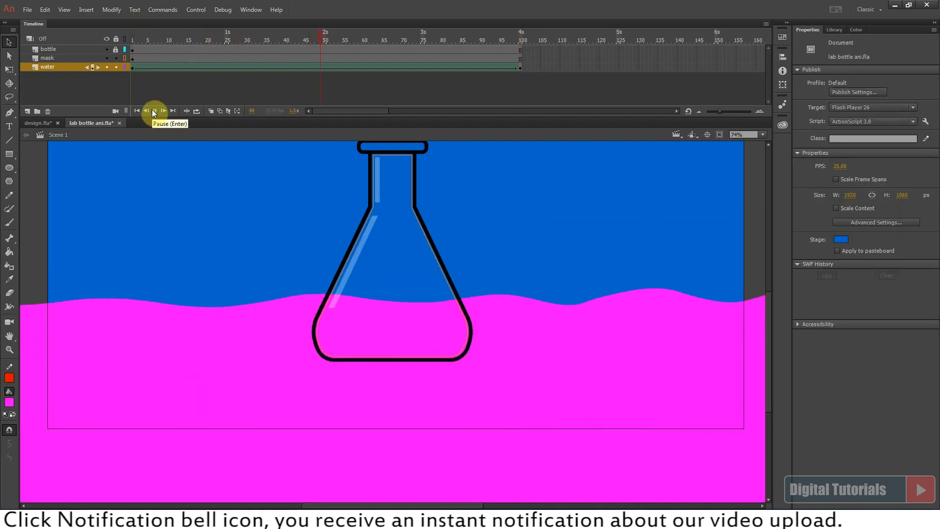
left_click_drag(183, 41, 132, 87)
left_click(331, 393)
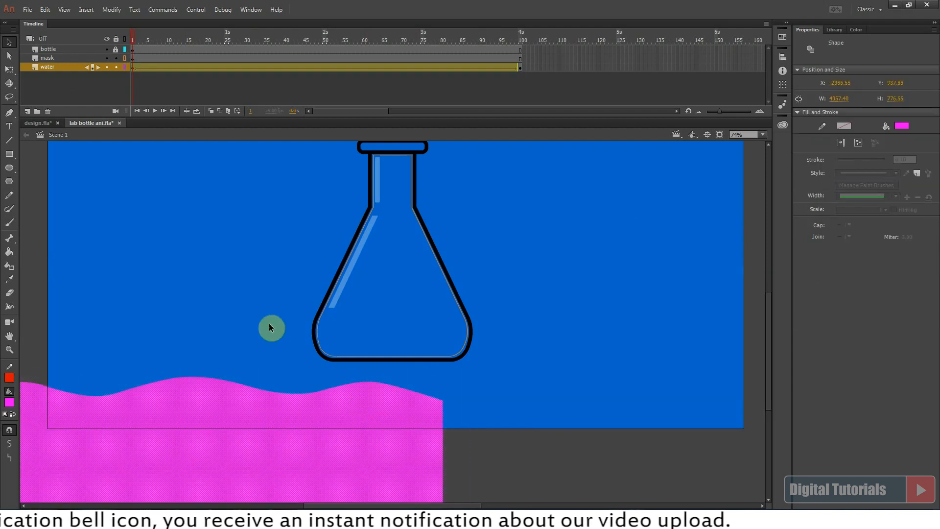
Step: Apply the Quad Ease Out preset to the water layer's shape tween and play it back from frame 1
left_click(313, 67)
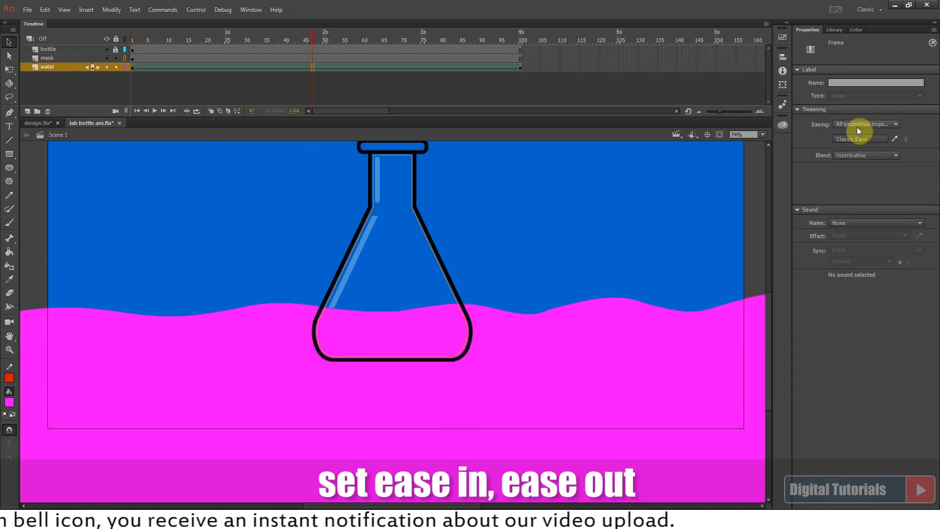
left_click(865, 141)
left_click(660, 185)
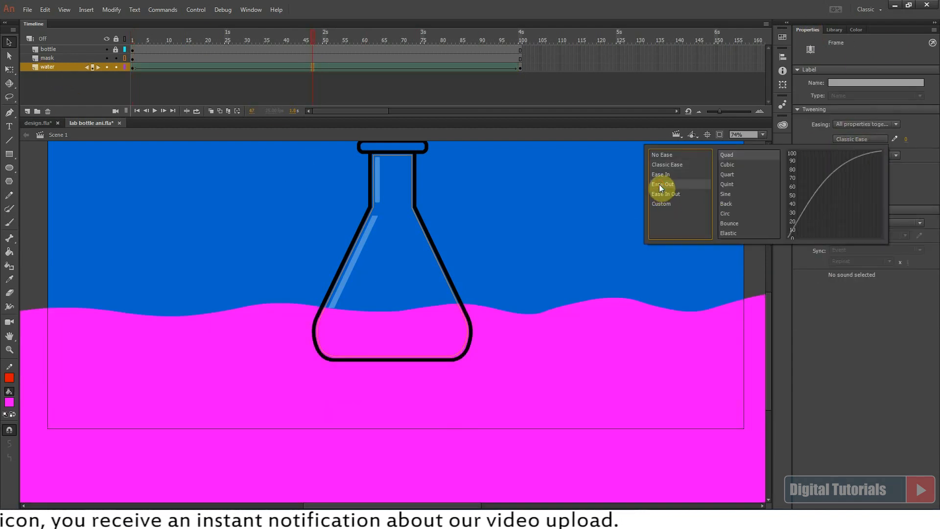
left_click(733, 155)
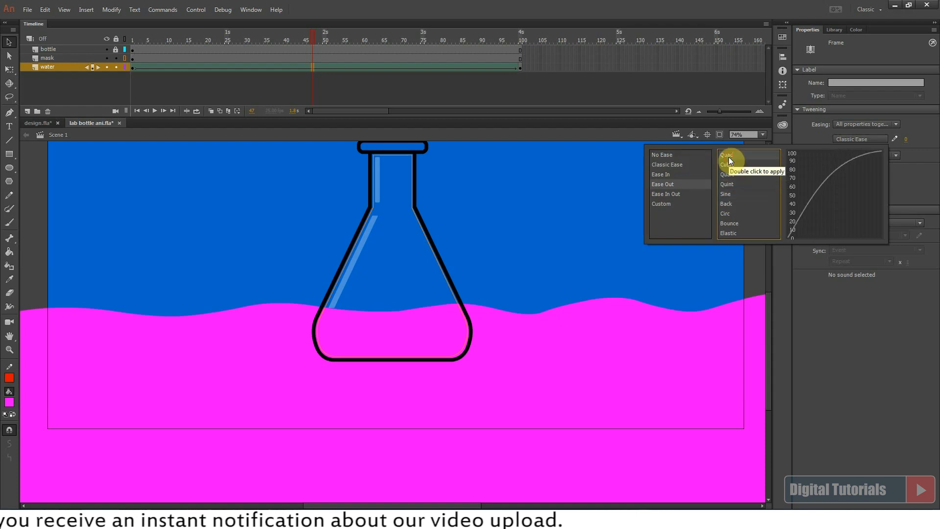
double_click(733, 155)
left_click_drag(175, 41, 118, 38)
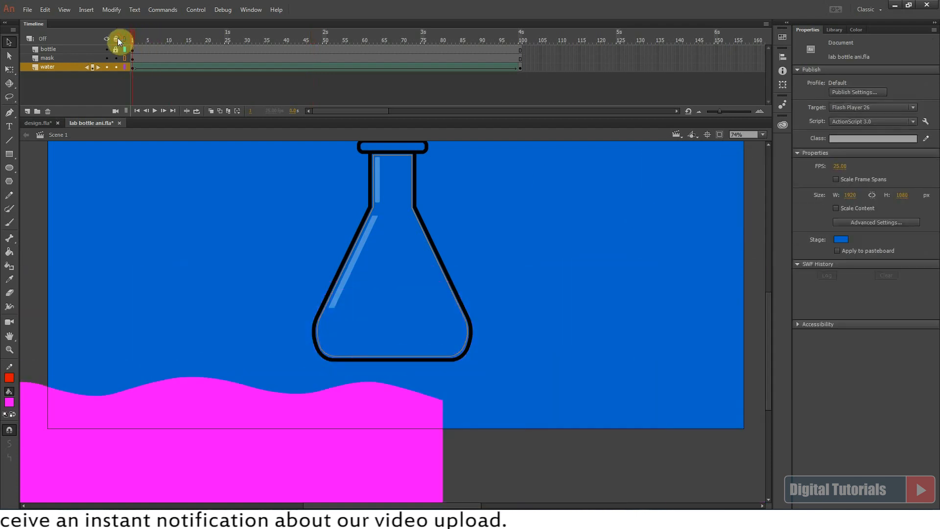
key("Return")
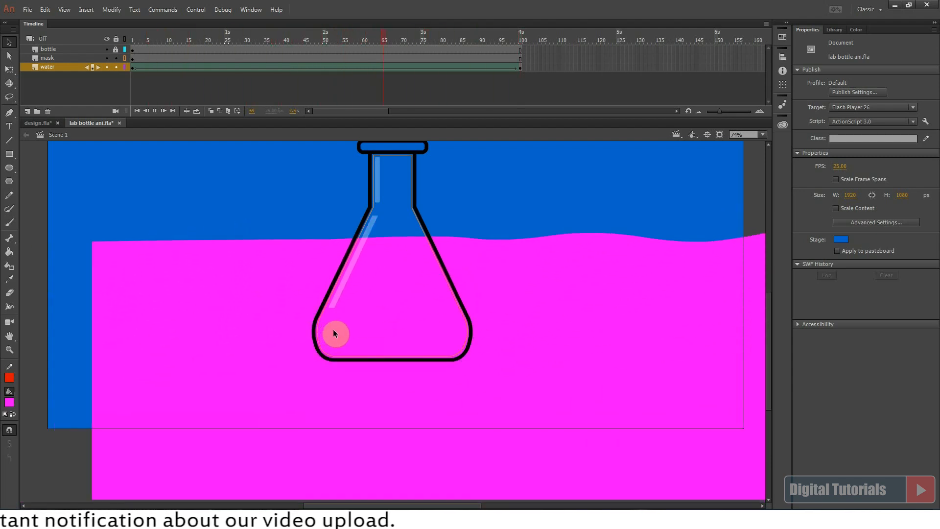
Step: Turn the mask layer into a mask over the water layer and play back the masked animation
left_click(762, 134)
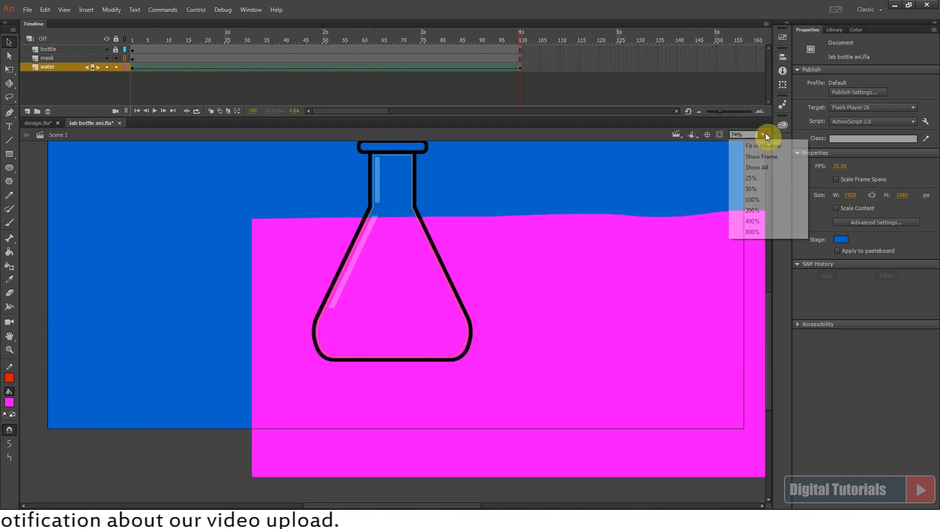
left_click(749, 146)
left_click(74, 60)
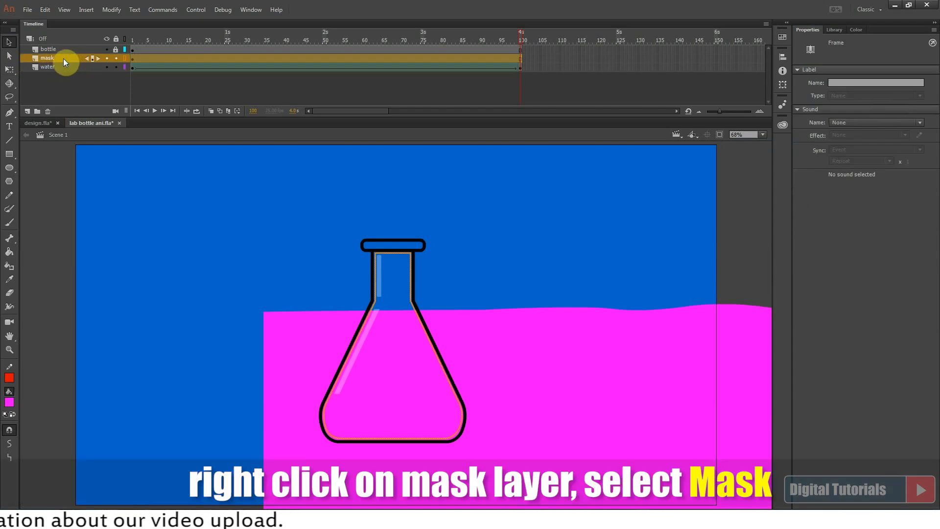
right_click(63, 58)
left_click(87, 211)
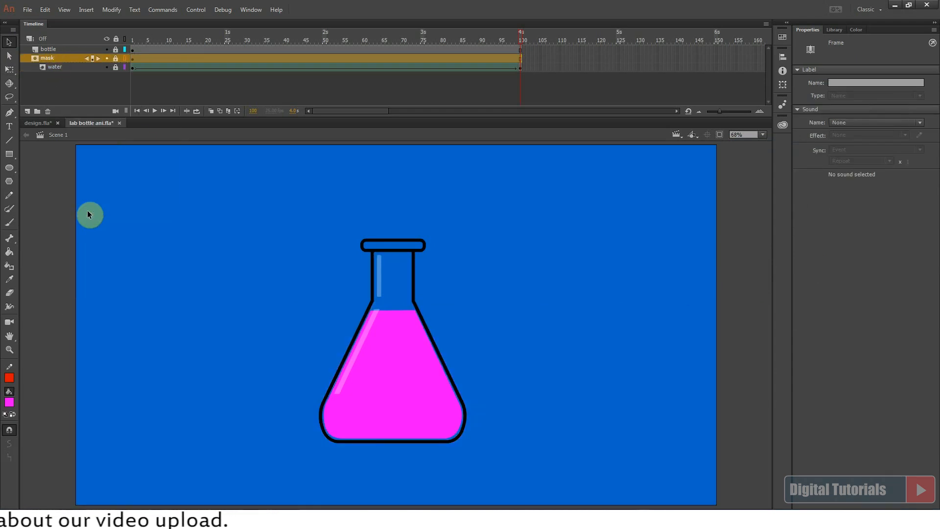
left_click(149, 41)
left_click(154, 110)
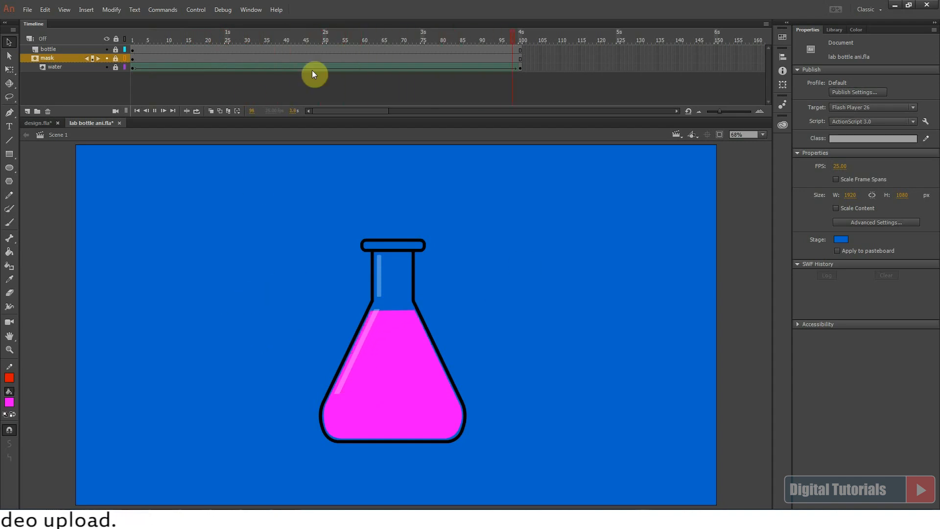
Step: Insert frames within the water tween to lengthen all layers to frame 150, and play back the slower animation
left_click(318, 37)
key("F5")
key("F5")
key("F5")
key("F5")
key("F5")
key("F5")
key("F5")
key("F5")
key("F5")
key("F5")
key("F5")
key("F5")
key("F5")
key("F5")
key("F5")
key("F5")
key("F5")
key("F5")
key("F5")
key("F5")
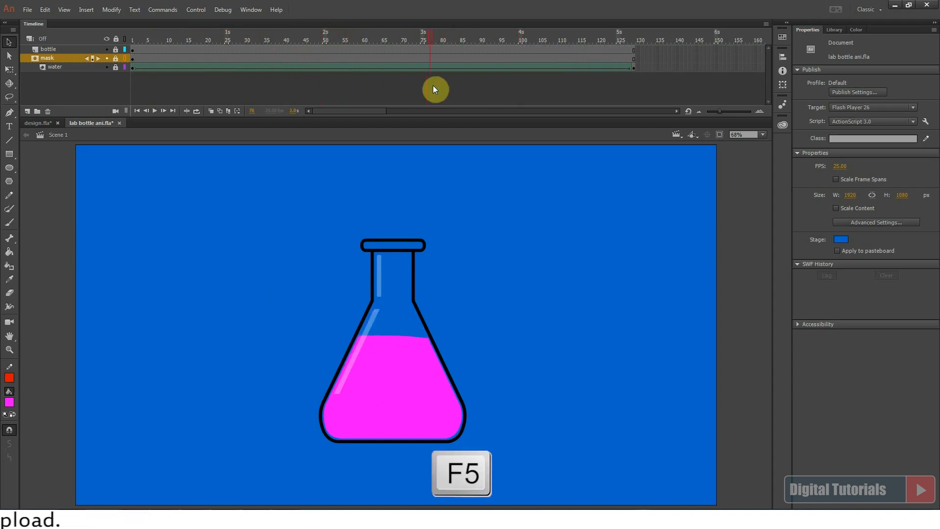
key("F5")
key("F5")
key("F5")
left_click(142, 41)
key("Return")
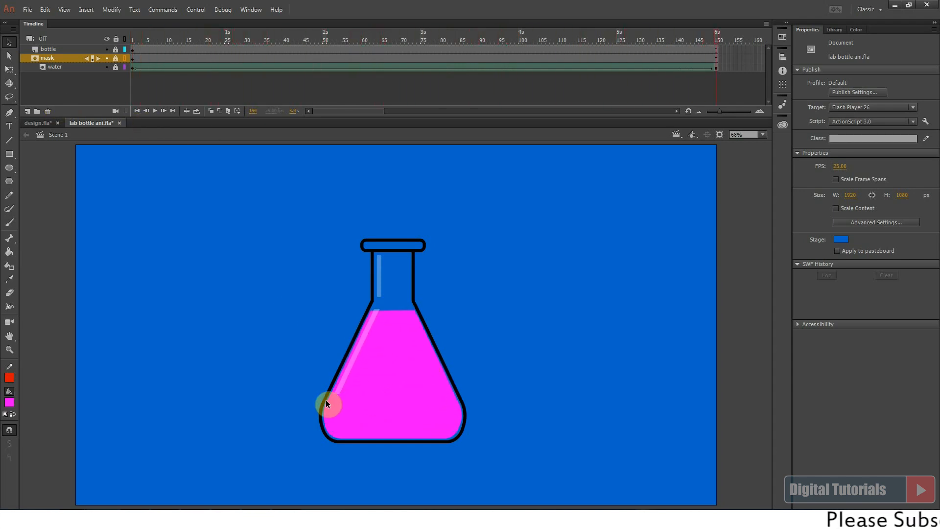
key("Return")
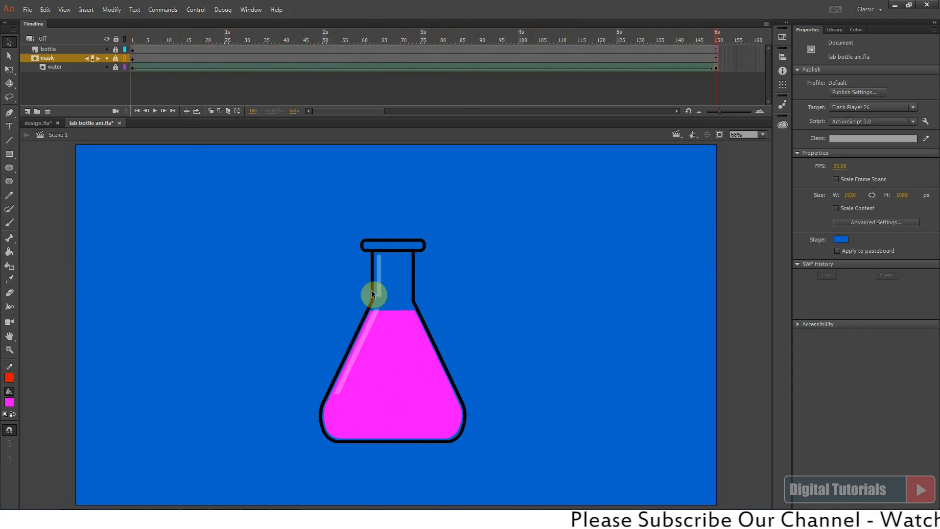
Step: Add a new layer above the mask layer, name it "bubbles" and select its first frame
left_click(27, 111)
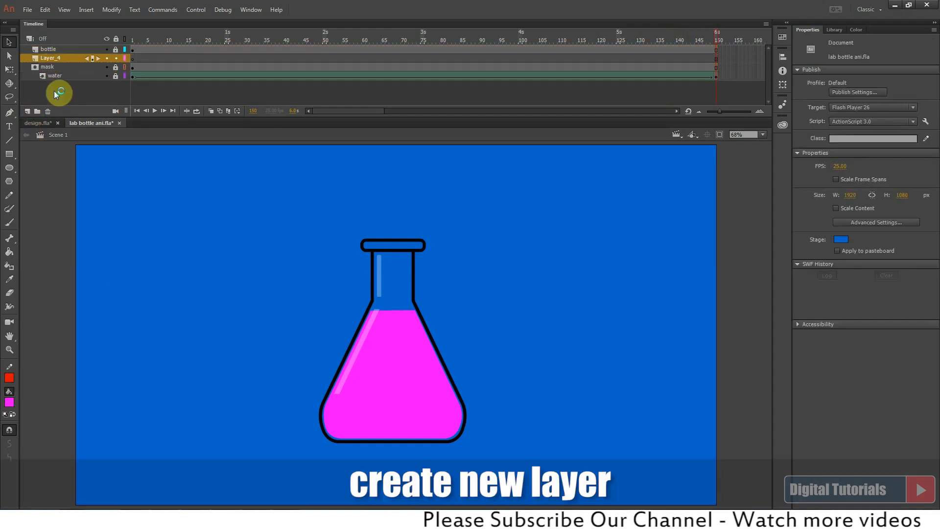
double_click(51, 59)
type("bubbles")
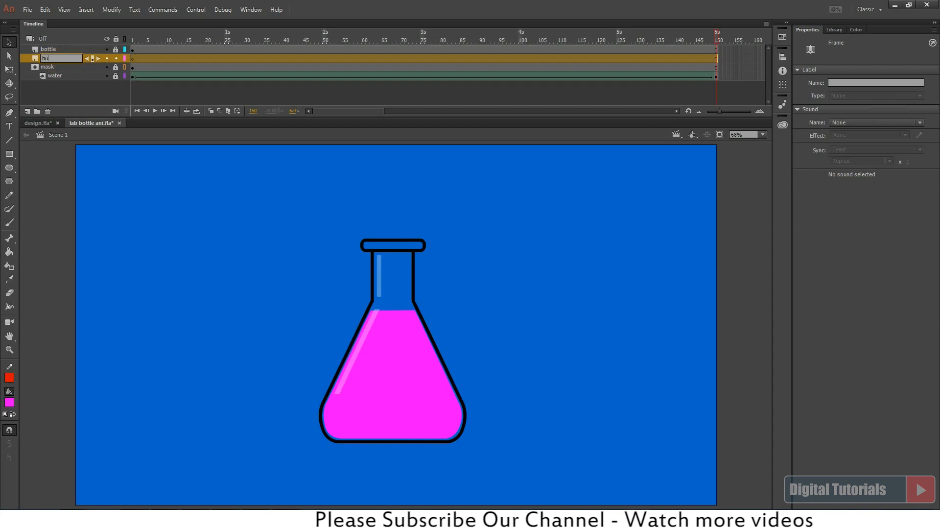
left_click(234, 239)
left_click(132, 58)
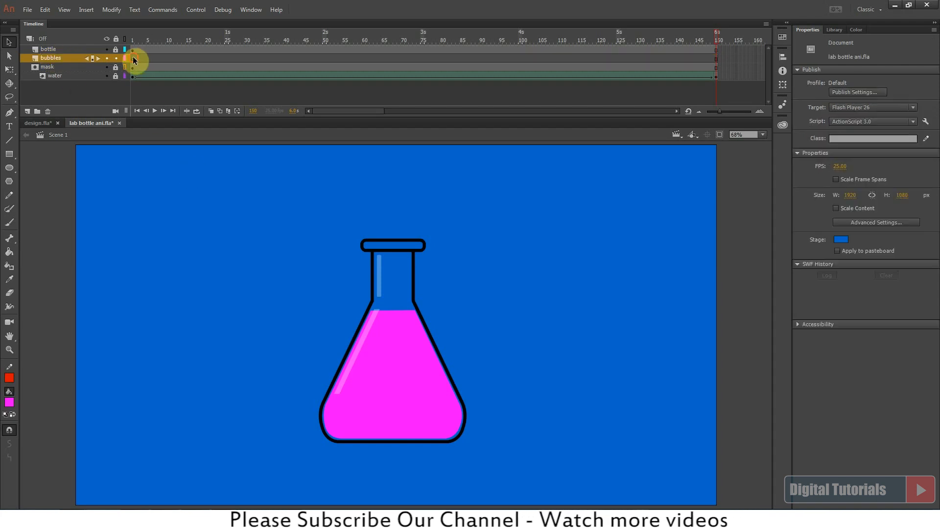
Step: For the Oval tool, sample the water's pink as the stroke colour and darken it to 87% brightness, #C600DE
left_click(12, 168)
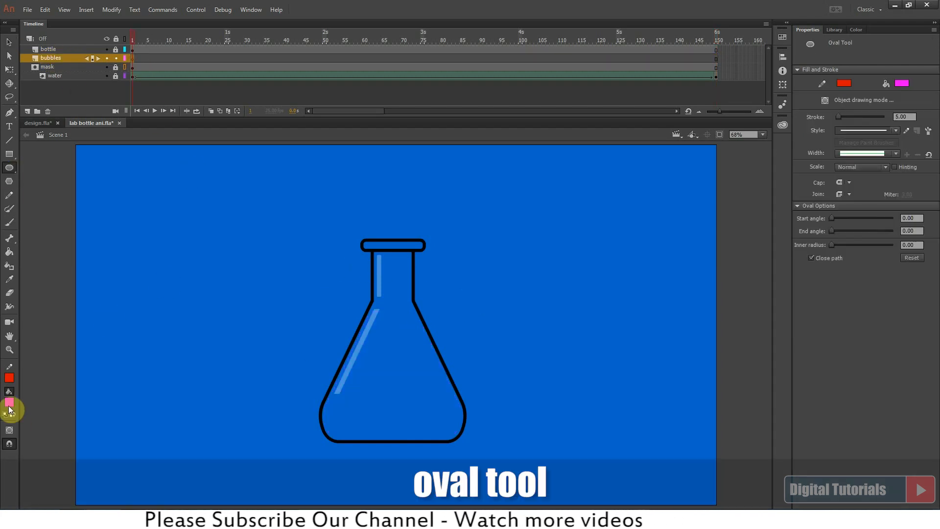
left_click(10, 378)
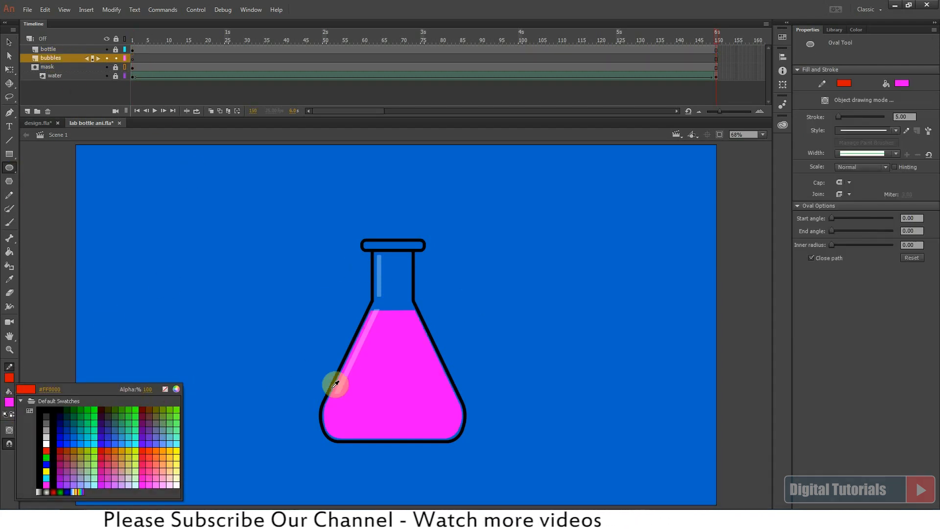
left_click(337, 384)
left_click(10, 377)
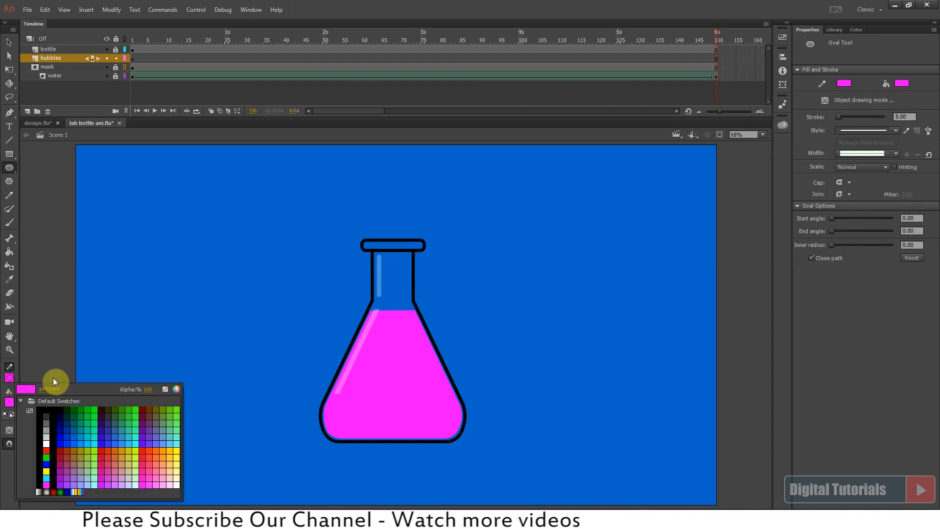
left_click(175, 389)
left_click(494, 206)
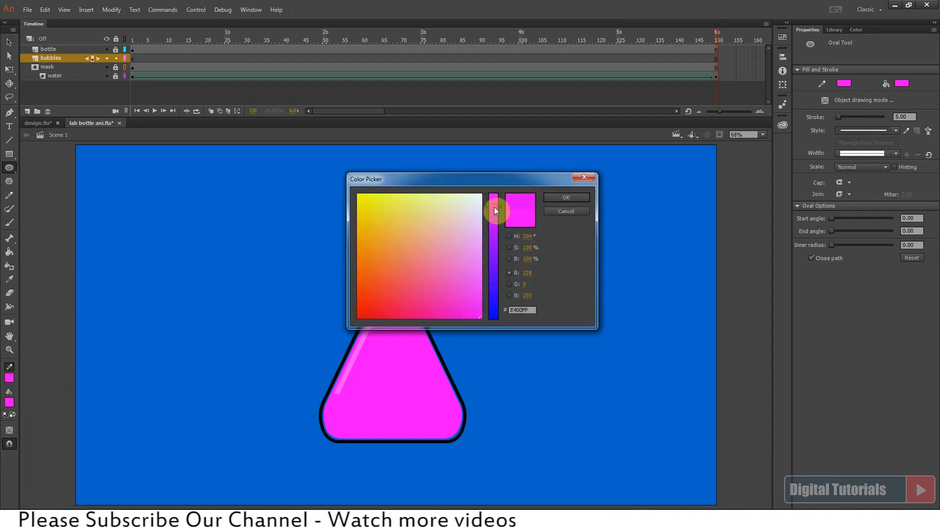
left_click(509, 247)
left_click(509, 258)
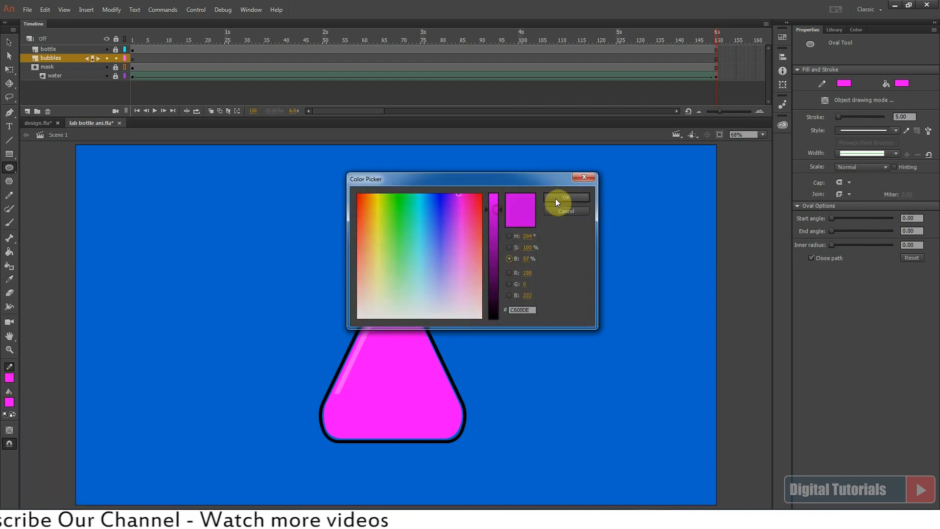
left_click(565, 197)
Step: Draw a circle about 114 px wide beside the flask and convert it to a Graphic symbol named "bubble animation"
left_click_drag(500, 319, 538, 279)
key("ctrl+a")
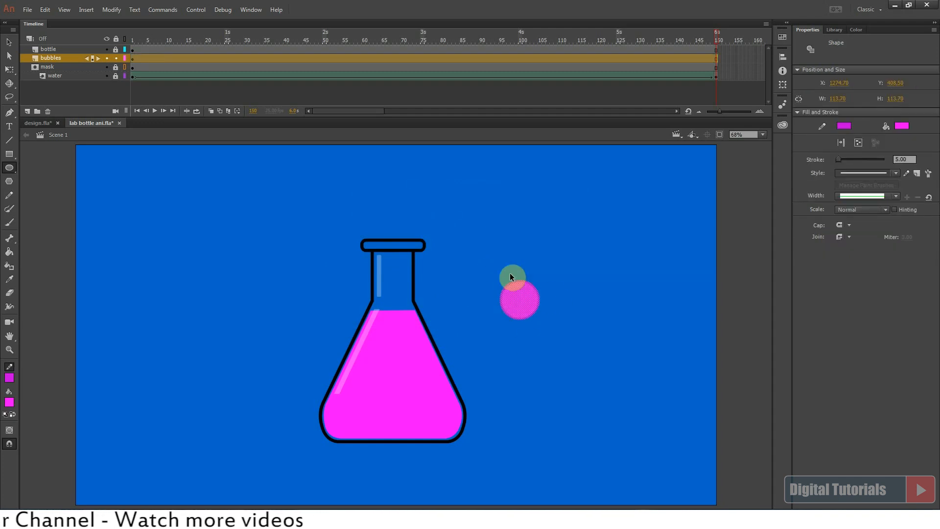
key("F8")
left_click(404, 135)
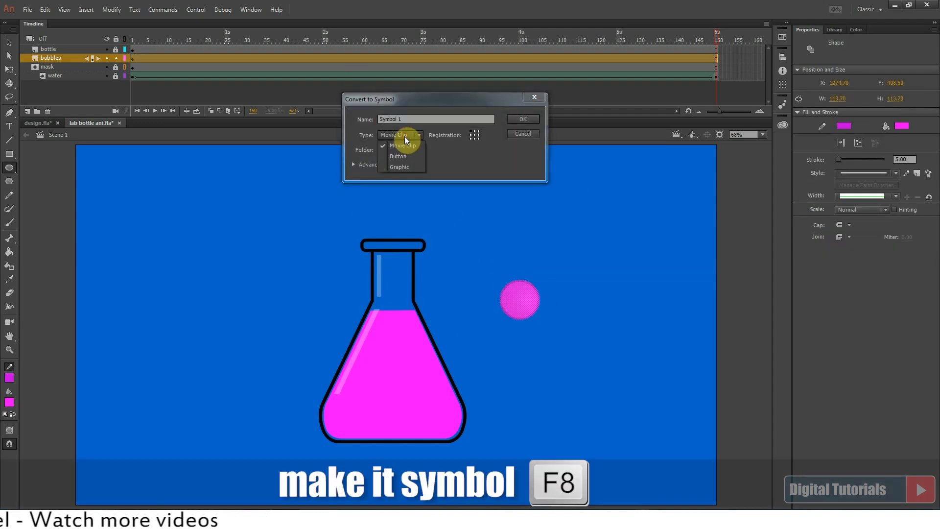
left_click(403, 169)
triple_click(411, 120)
type("bubble animation")
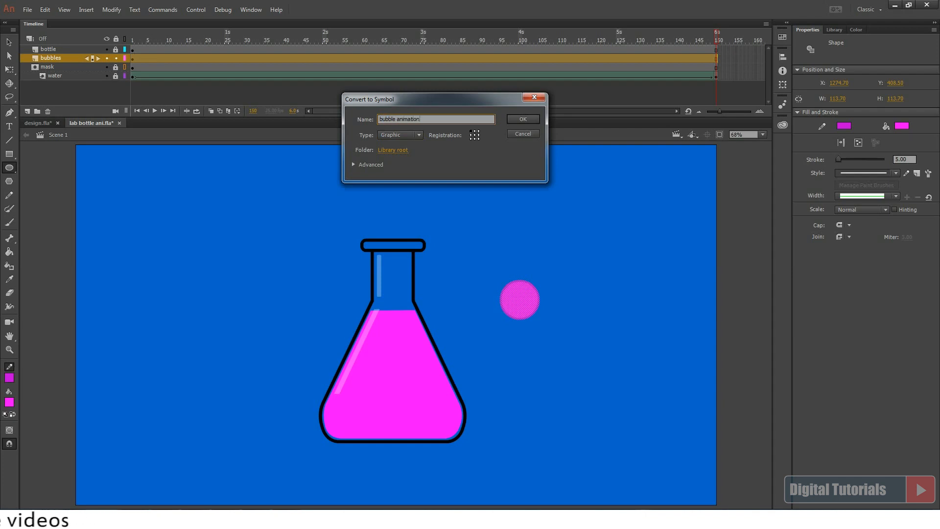
key("Return")
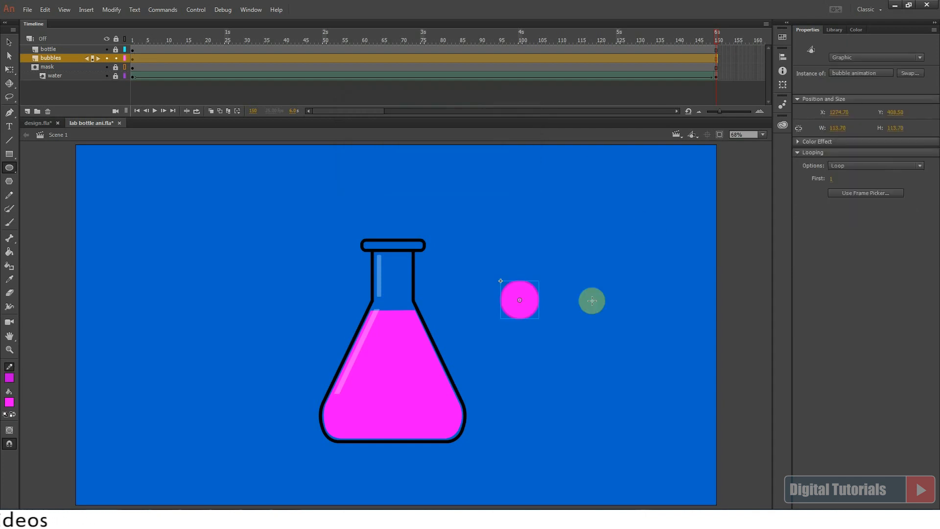
Step: Enter the bubble animation symbol and convert its circle to a nested Graphic symbol named "bubble"
double_click(522, 310)
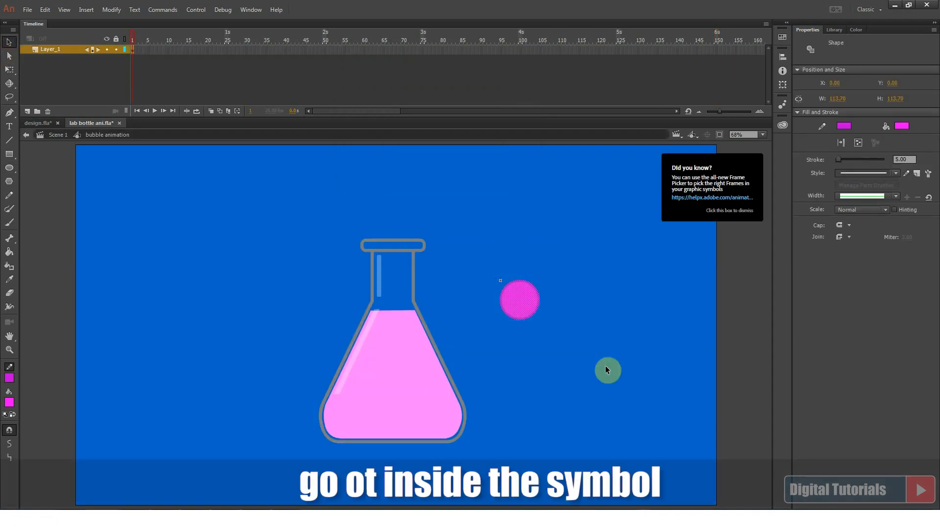
key("F8")
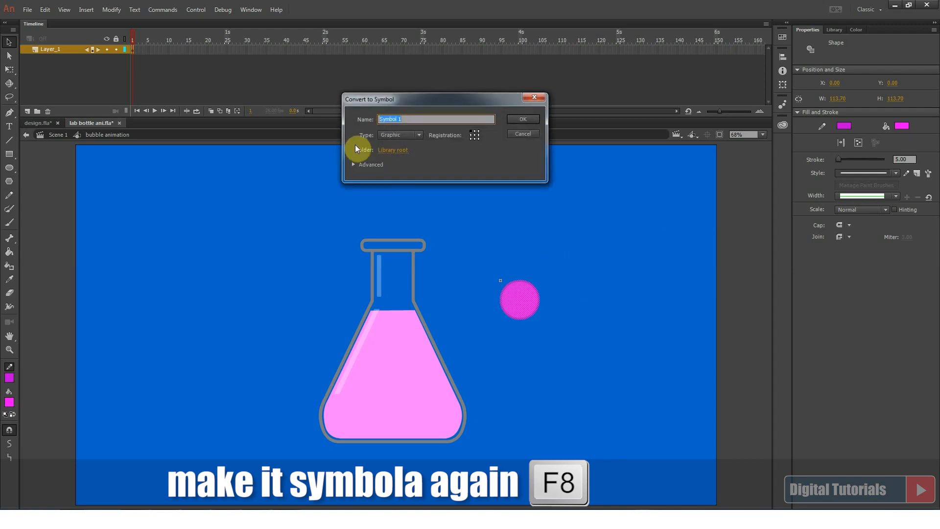
type("bubble")
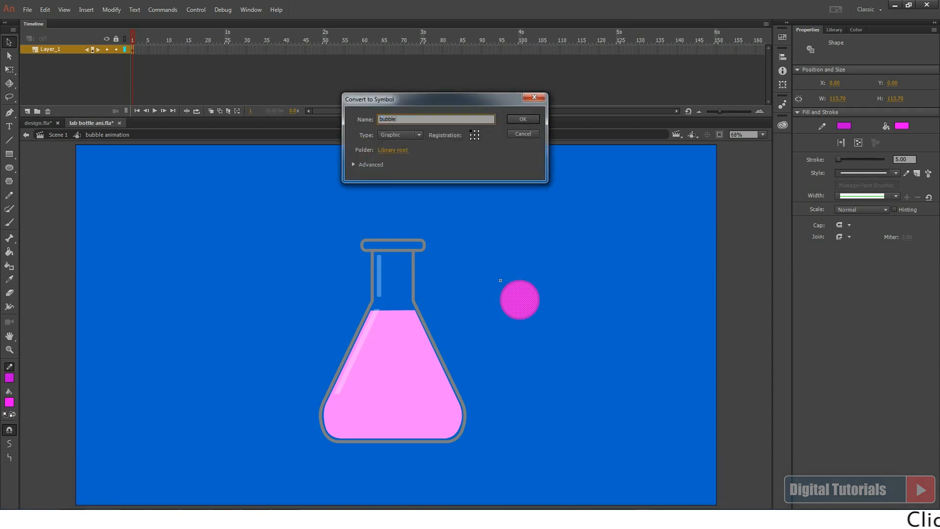
left_click(522, 120)
left_click(572, 289)
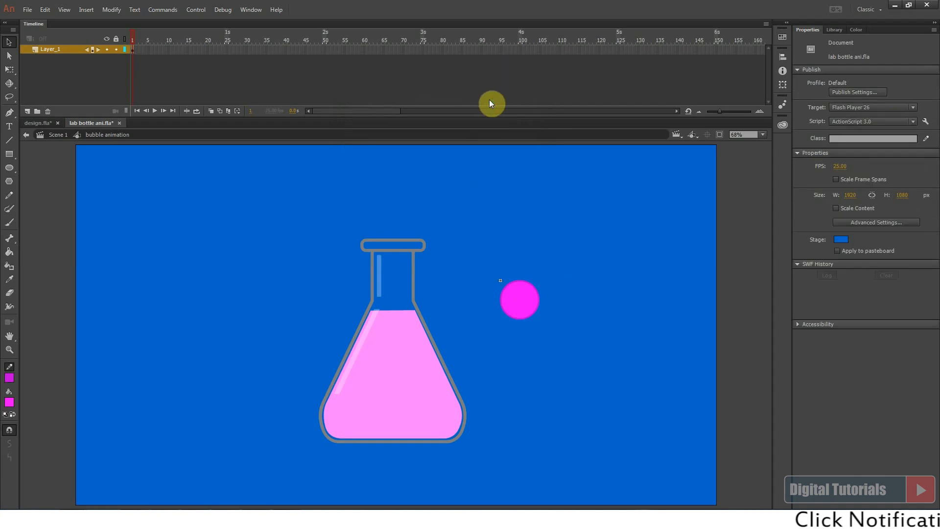
Step: Extend the symbol's layer to frame 70 and move the bubble into the liquid in the flask
left_click(402, 48)
key("F5")
left_click_drag(523, 304, 389, 396)
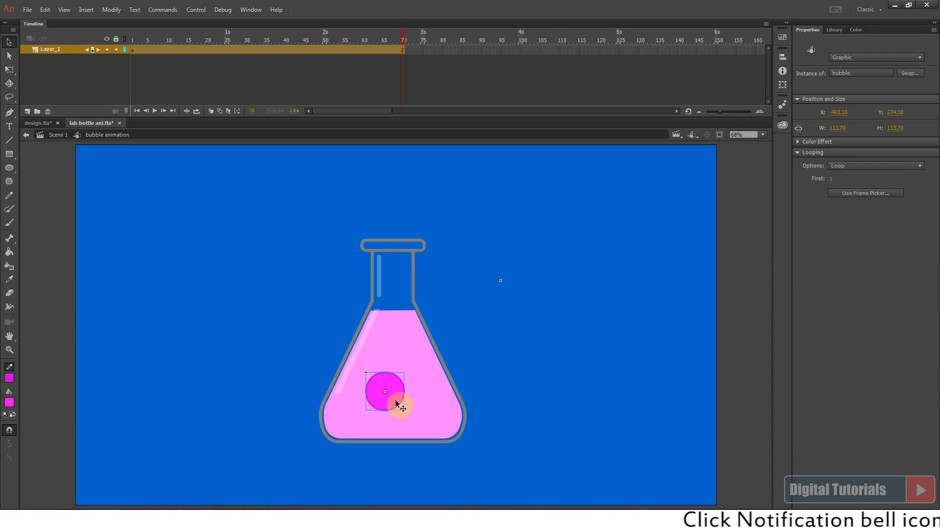
Step: Scale the bubble down to about 29 px wide with Free Transform
left_click(9, 69)
mouse_move(405, 373)
left_mouse_down()
mouse_move(395, 381)
mouse_move(392, 234)
mouse_move(394, 387)
left_mouse_up()
left_click(408, 378)
left_click(391, 387)
left_click(433, 366)
left_click(463, 328)
left_click(508, 353)
left_click(542, 334)
Step: Insert a keyframe at frame 70 of the bubble's layer and create a classic tween between the keyframes
left_click(404, 50)
key("F6")
left_click(352, 49)
right_click(352, 49)
left_click(397, 78)
Step: At frame 70, move the bubble straight up to above the flask's mouth and play back its rise
left_click(403, 74)
key("shift+Up")
key("shift+Up")
key("shift+Up")
key("shift+Up")
key("shift+Up")
key("shift+Up")
key("shift+Up")
key("shift+Up")
key("shift+Up")
key("shift+Up")
key("shift+Up")
key("shift+Up")
key("shift+Up")
key("shift+Up")
key("shift+Up")
key("shift+Up")
key("shift+Up")
key("shift+Up")
key("shift+Up")
key("shift+Up")
left_click(11, 42)
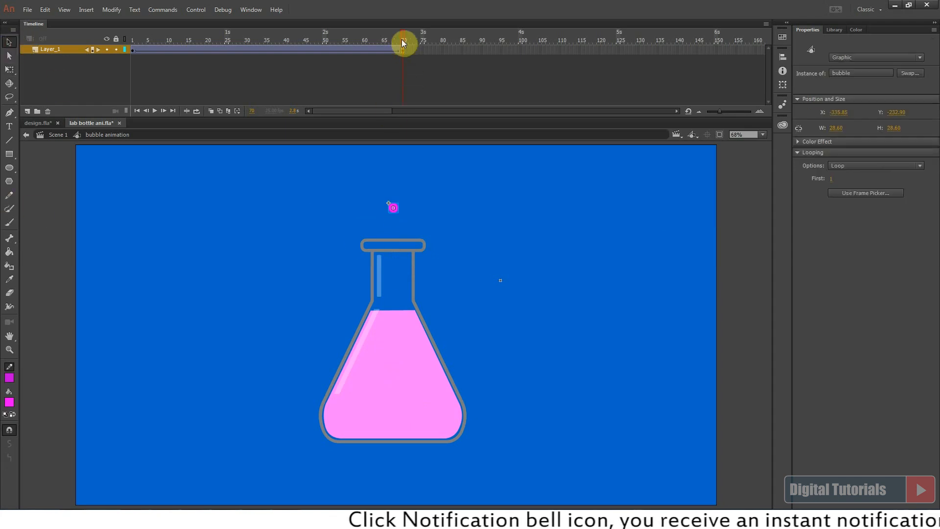
left_click(363, 199)
key("Return")
left_click(171, 57)
key("Return")
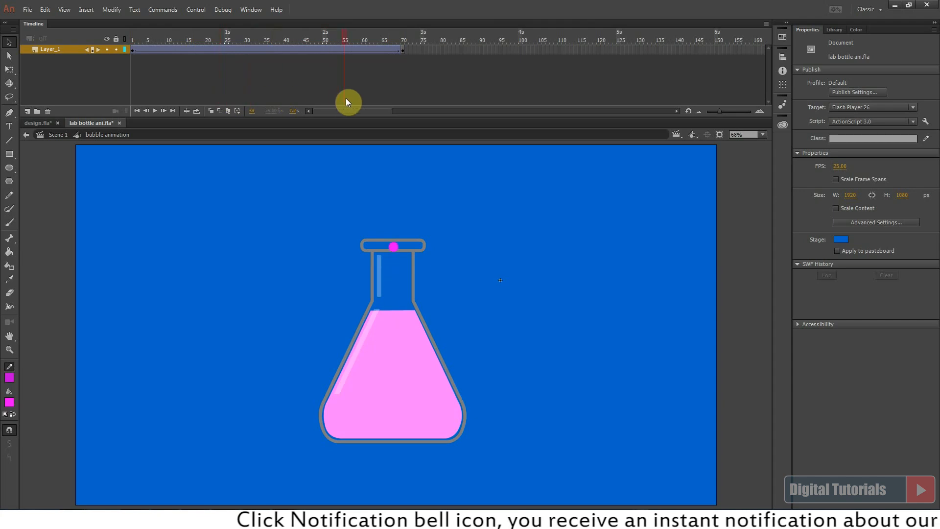
Step: Insert a keyframe at frame 10 of the bubble's tween and set the bubble's alpha to 0% at frame 1, then scrub the fade-in
left_click(170, 53)
key("F6")
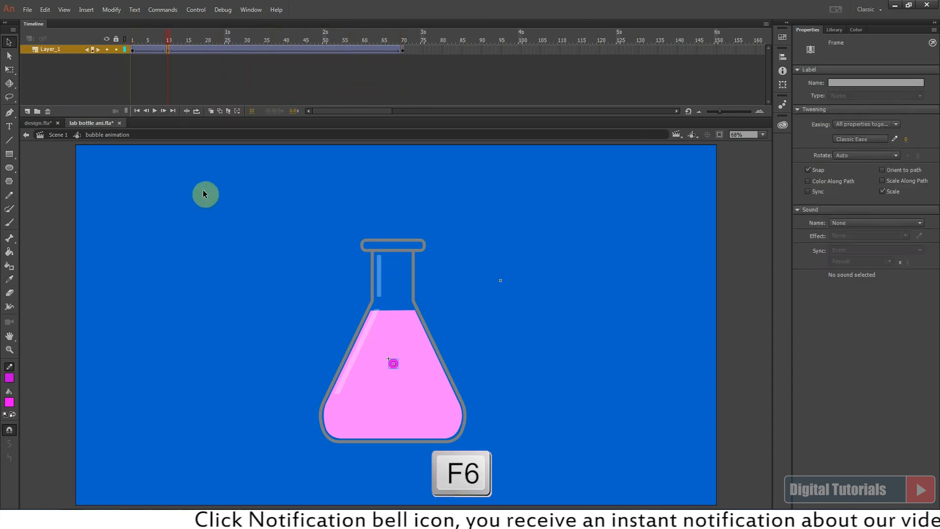
left_click(135, 51)
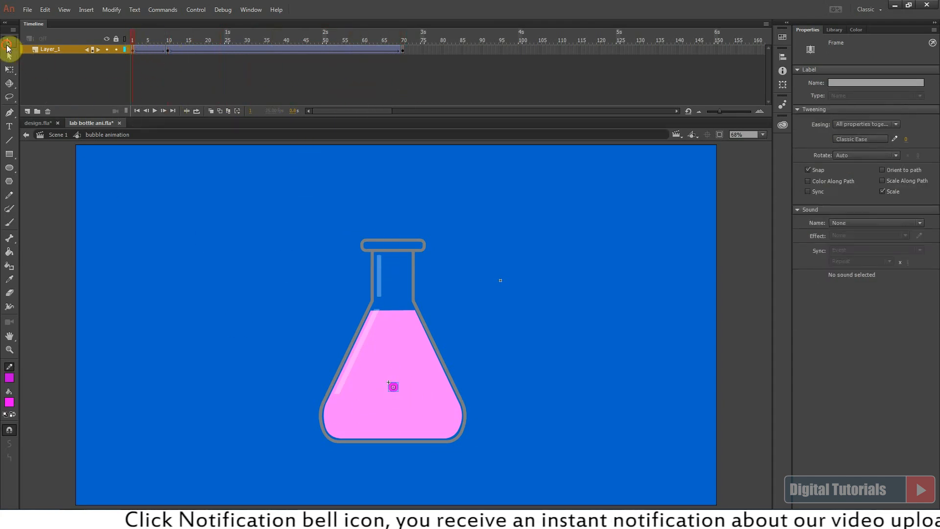
left_click(393, 389)
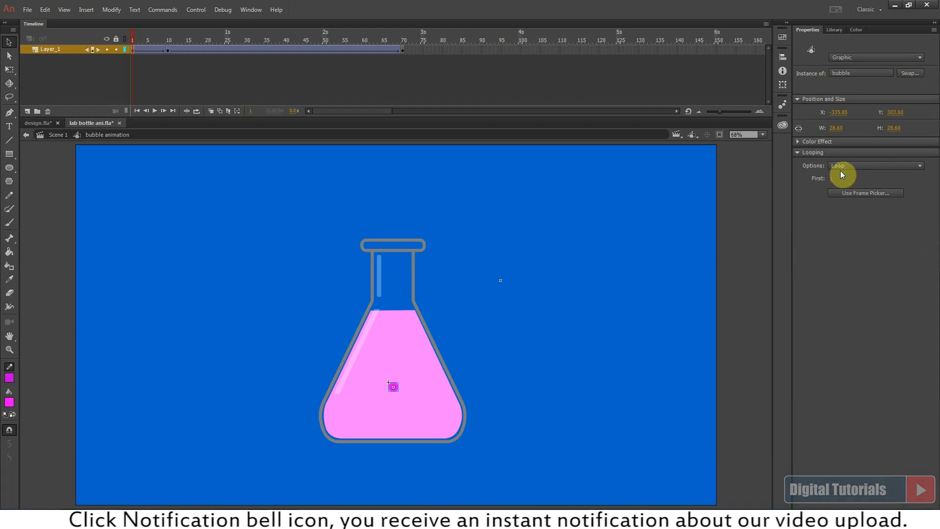
left_click(797, 141)
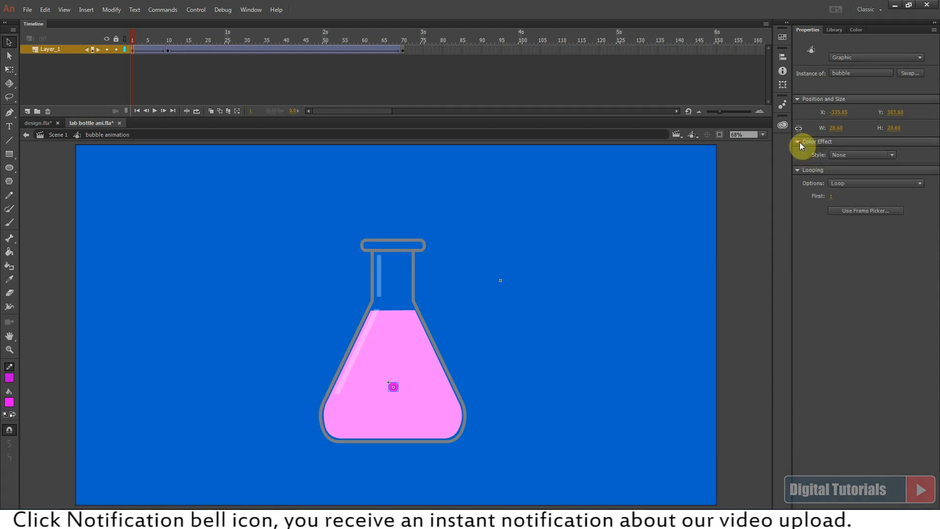
left_click(834, 154)
left_click(841, 209)
left_click_drag(893, 170, 796, 169)
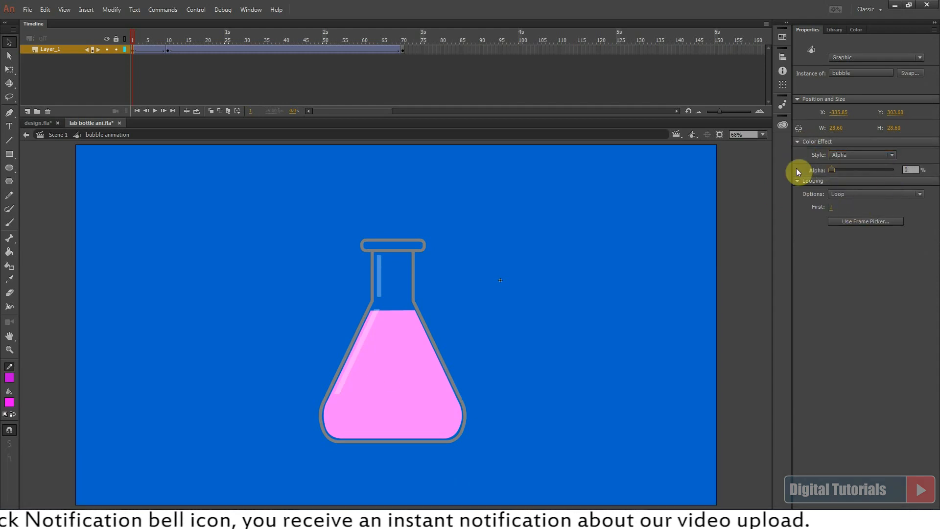
left_click(147, 39)
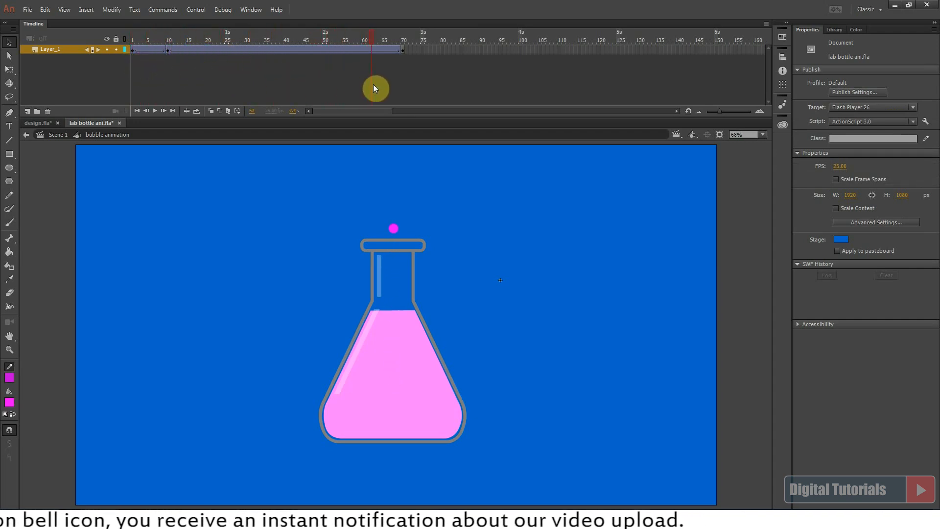
Step: Insert a blank keyframe at frame 71, right after the bubble's rise ends, and turn on onion skinning
left_click_drag(369, 196, 426, 255)
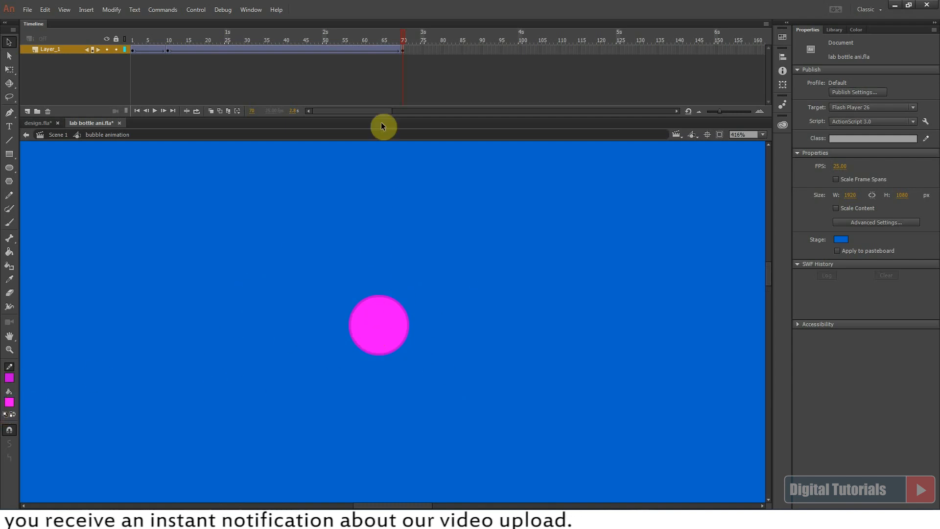
left_click(407, 48)
key("F7")
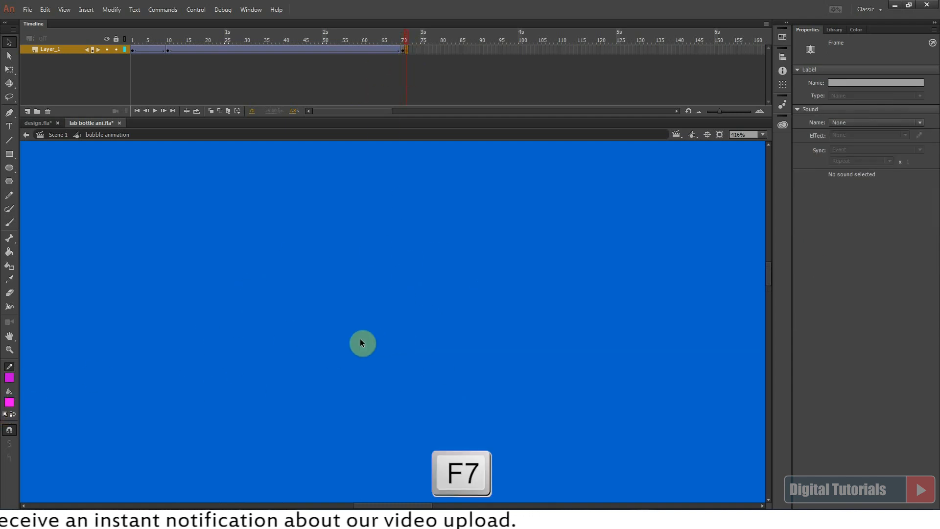
left_click(210, 111)
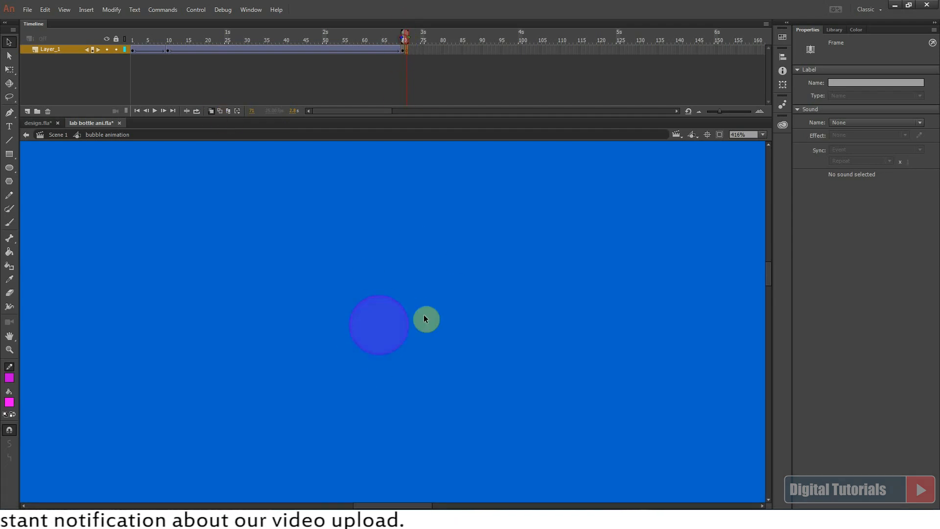
Step: Draw seven short magenta strokes radiating around the onion-skinned bubble at frame 71 with the Line tool
left_click(9, 140)
left_click_drag(404, 278, 405, 277)
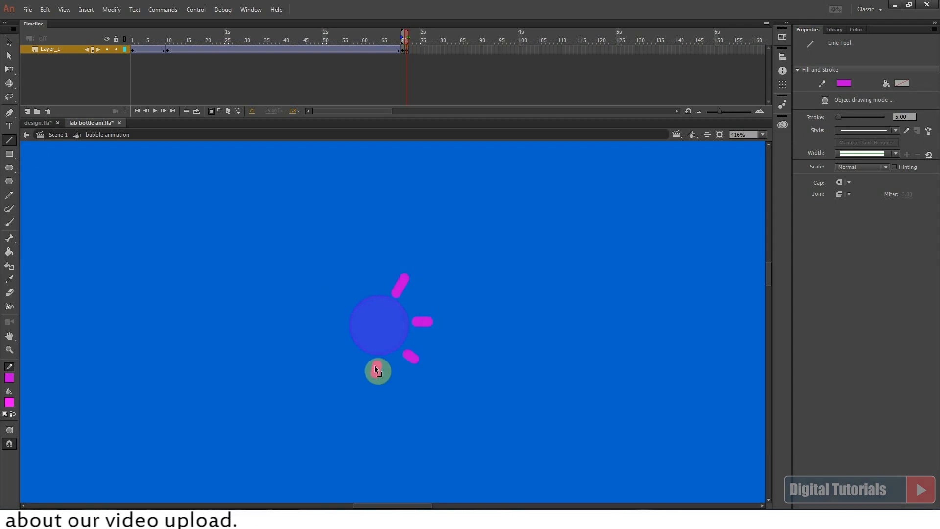
left_click_drag(372, 374, 373, 377)
left_click_drag(351, 348, 339, 353)
key("ctrl+z")
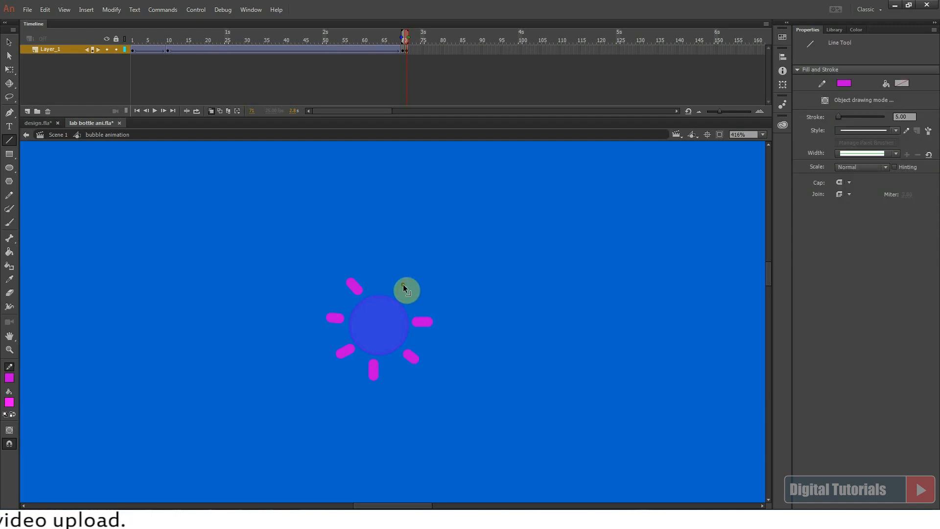
left_click_drag(404, 287, 402, 292)
key("Return")
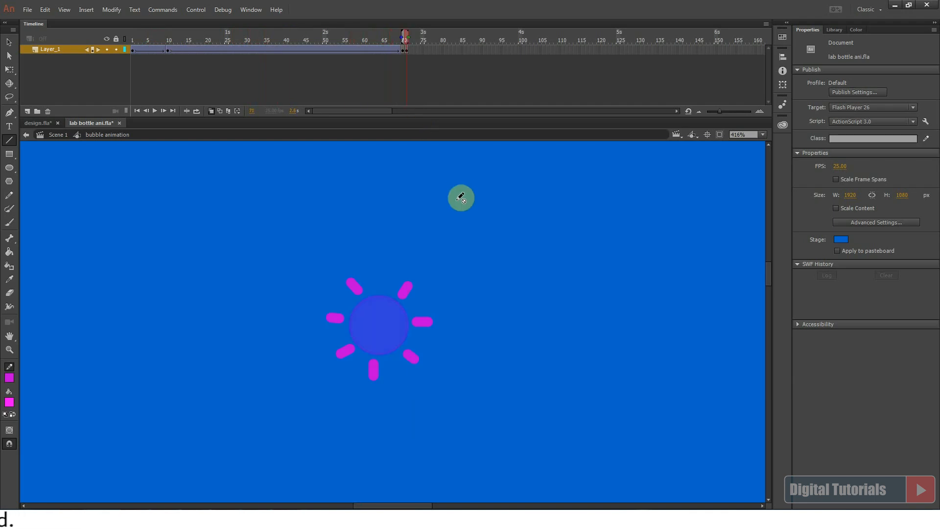
Step: Insert a blank keyframe at frame 72 and draw three shorter strokes farther out from the burst
left_click(409, 50)
key("F7")
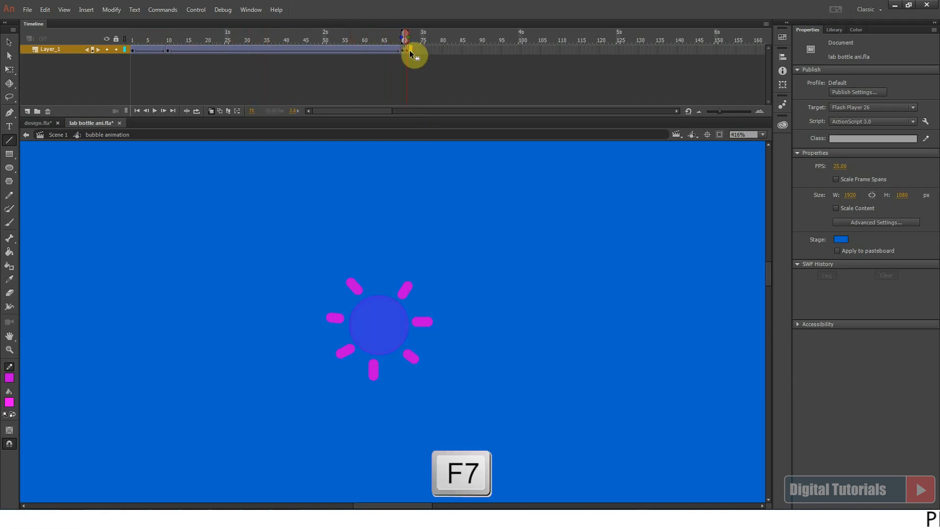
left_click_drag(425, 270, 426, 267)
left_click_drag(299, 314, 308, 316)
left_click_drag(373, 390, 374, 399)
Step: Insert a blank keyframe at frame 73, extend the layer to frame 90 and play back the bubble's burst
left_click(415, 50)
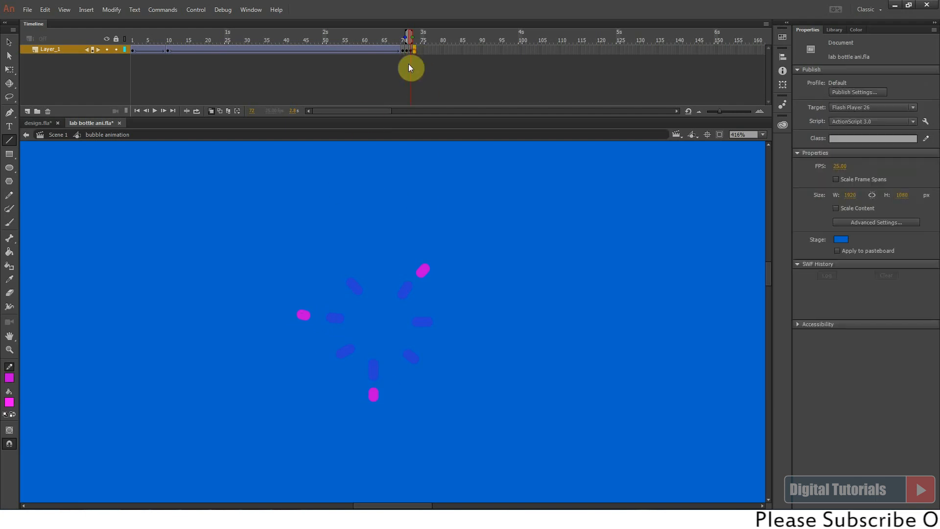
key("F7")
key("v")
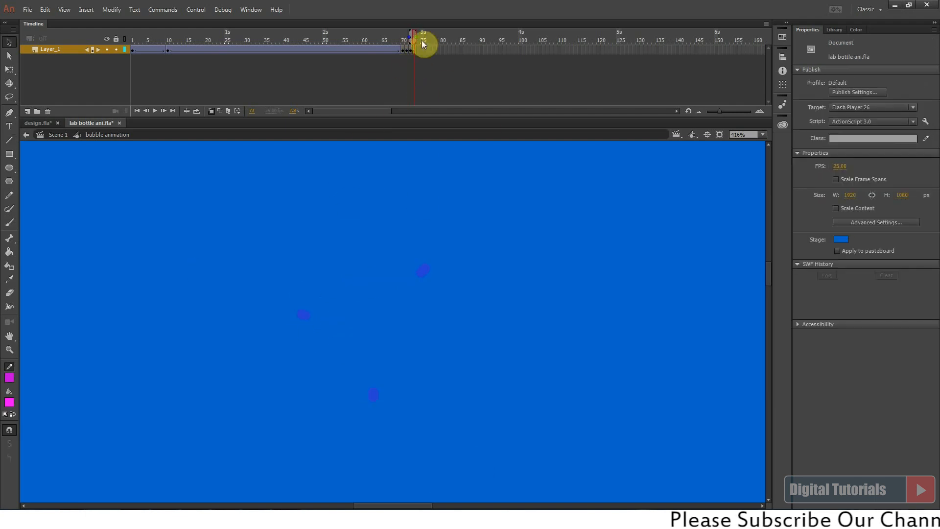
left_click(482, 51)
key("F5")
left_click(762, 134)
left_click(749, 142)
left_click(154, 111)
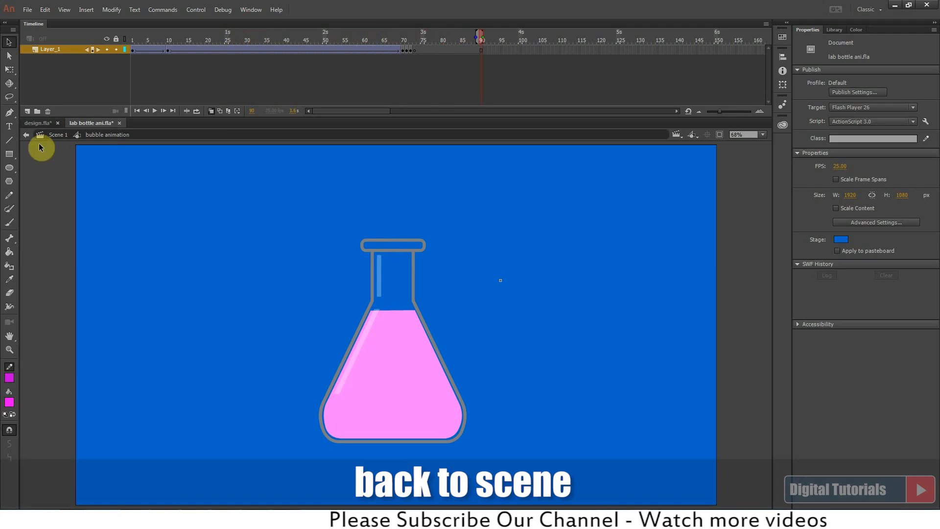
Step: Return to Scene 1, turn off onion skinning and play back the bubble with the water animation
left_click(26, 134)
left_click(212, 112)
left_click_drag(203, 33, 337, 48)
key("Return")
key("Return")
left_click(398, 304)
left_click(133, 59)
key("Return")
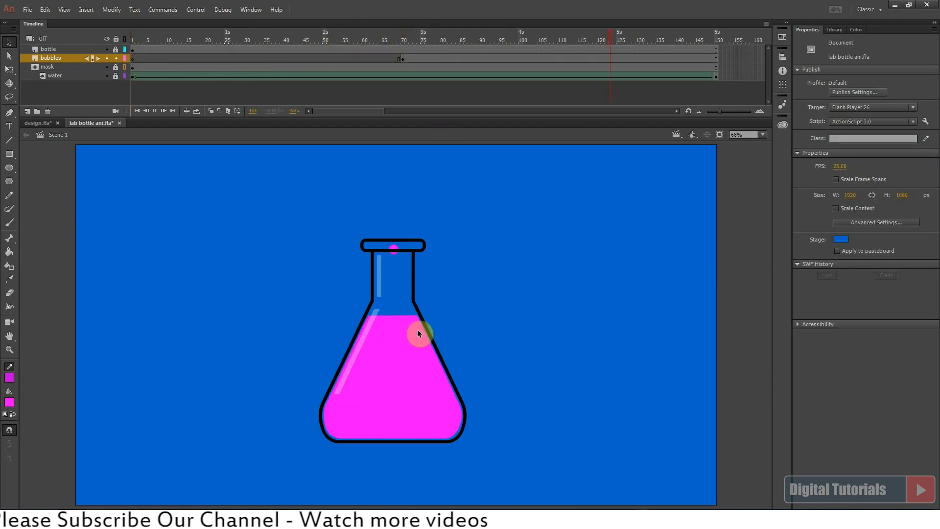
Step: Apply an Alpha color effect of 50% to the bubble animation instance and play back the scene
left_click(396, 226)
key("ctrl+equal")
left_click(843, 156)
left_click(849, 208)
left_click_drag(911, 170, 892, 171)
type("50")
left_click(542, 296)
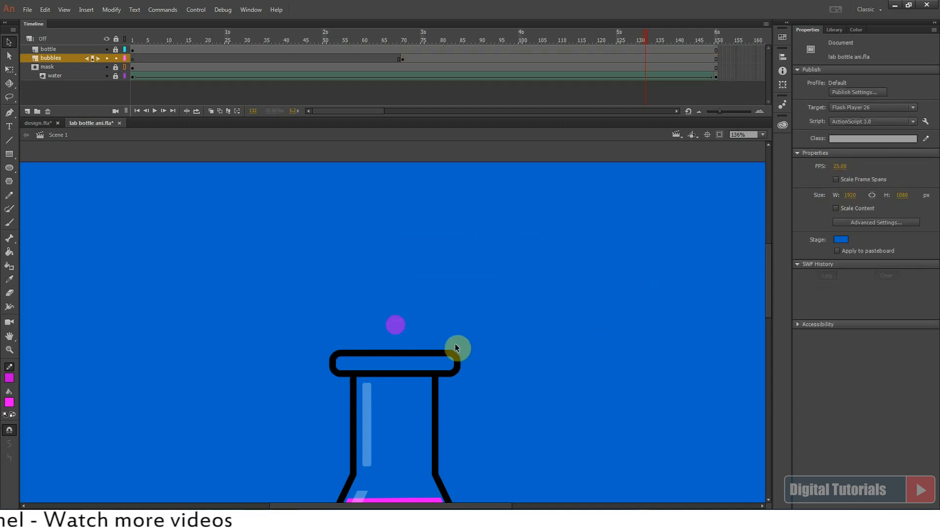
key("ctrl+minus")
key("Return")
Step: Set the bubble animation instance's alpha to 75% and play back the scene
left_click_drag(391, 39, 508, 50)
left_click(393, 317)
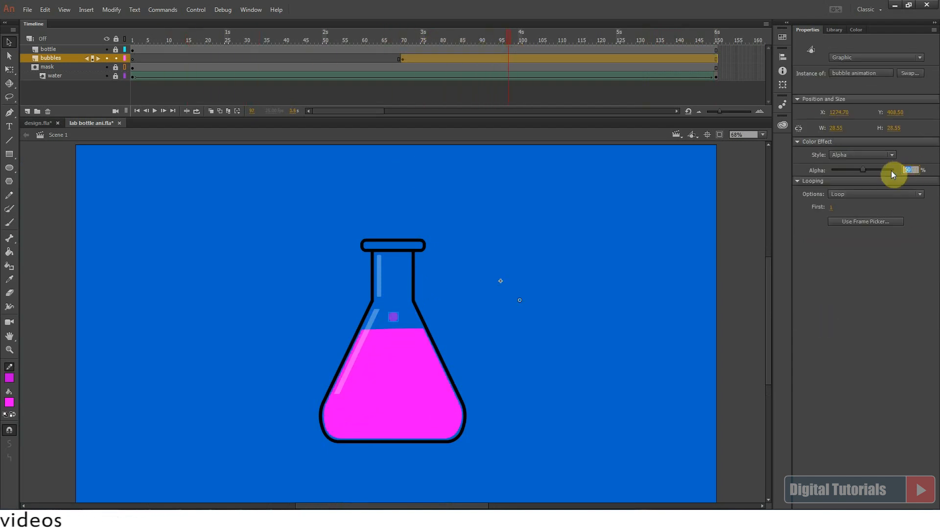
left_click(499, 247)
key("Return")
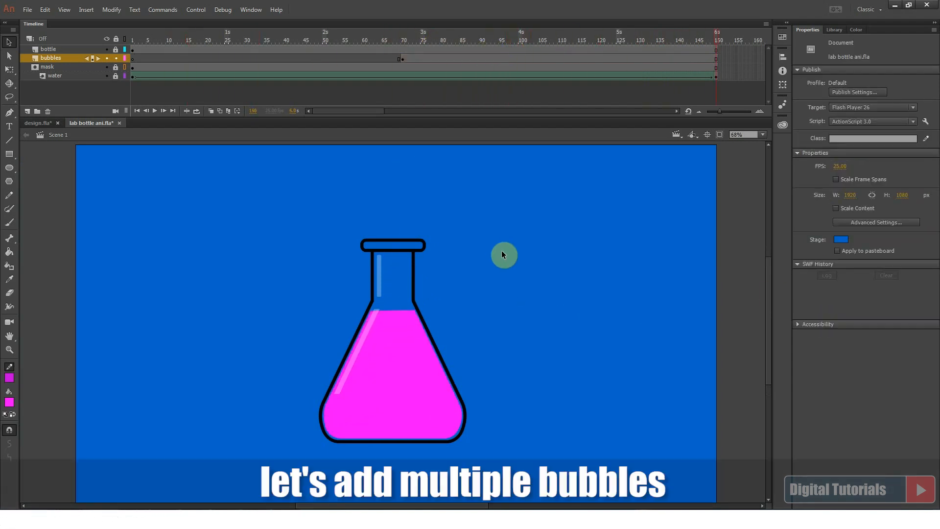
left_click(405, 40)
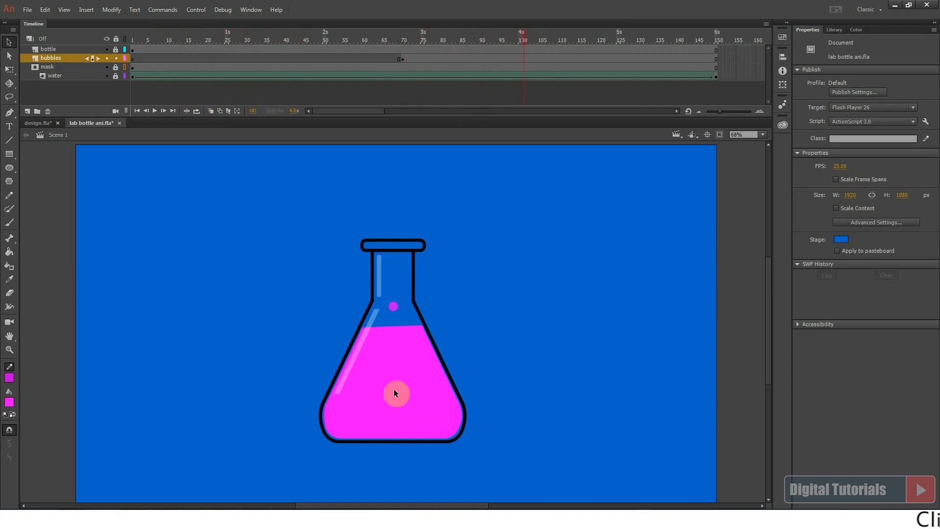
left_click_drag(297, 204, 539, 434)
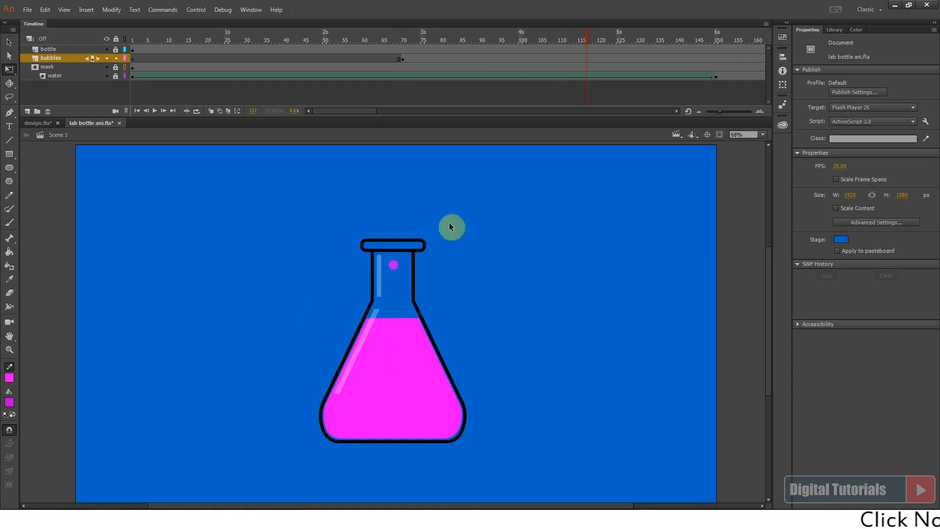
Step: Duplicate the bubbles layer
left_click(74, 57)
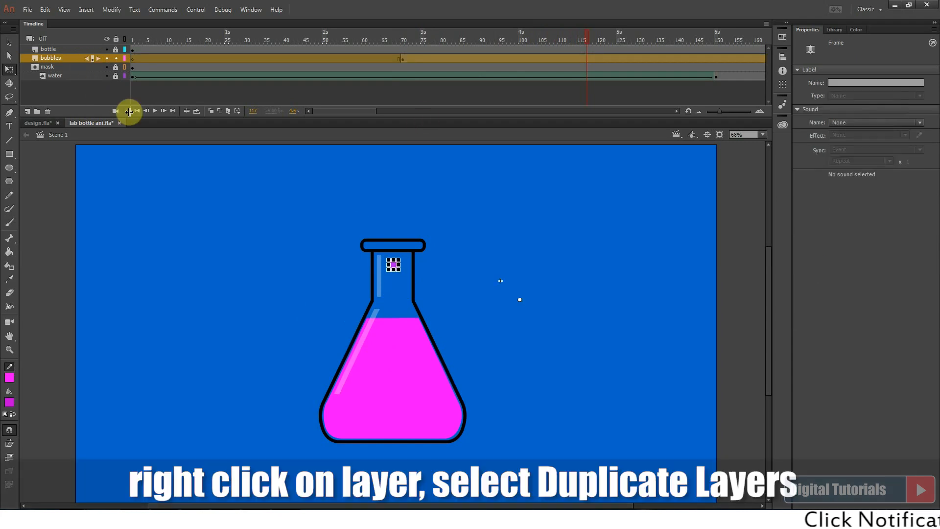
right_click(62, 58)
left_click(97, 169)
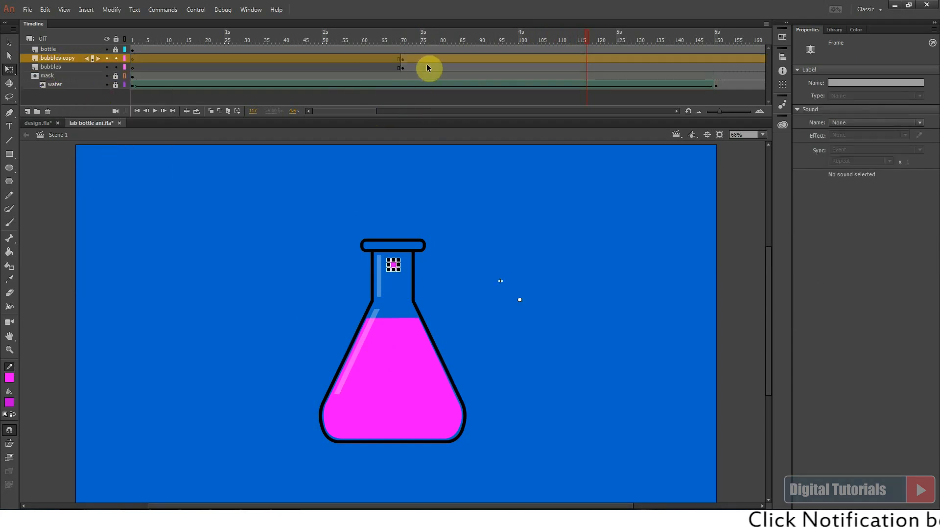
left_click(476, 233)
Step: Delay the bubbles copy layer's keyframe to frame 80, nudge its bubble to the right of the first one and play back
left_click(403, 59)
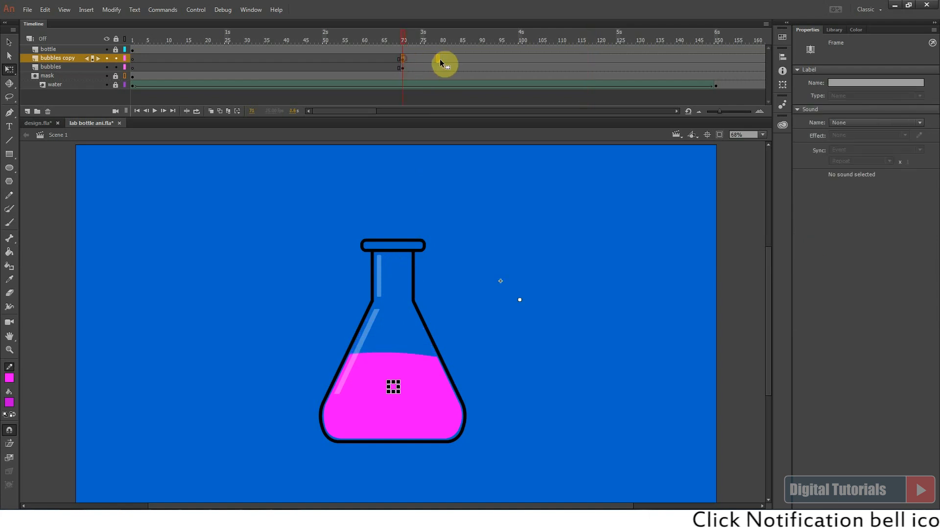
key("shift+Right")
key("shift+Right")
key("shift+Right")
key("shift+Right")
key("shift+Right")
key("shift+Right")
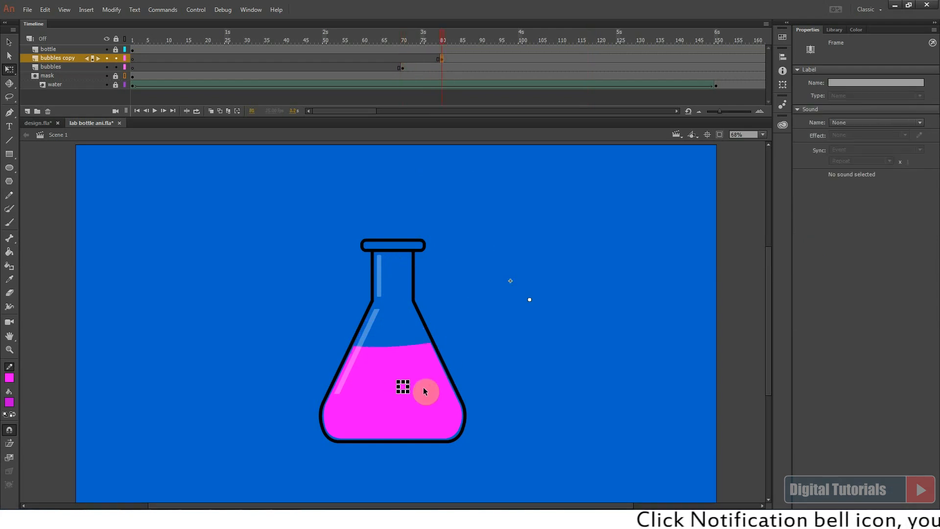
left_click(510, 422)
key("Return")
left_click(417, 335)
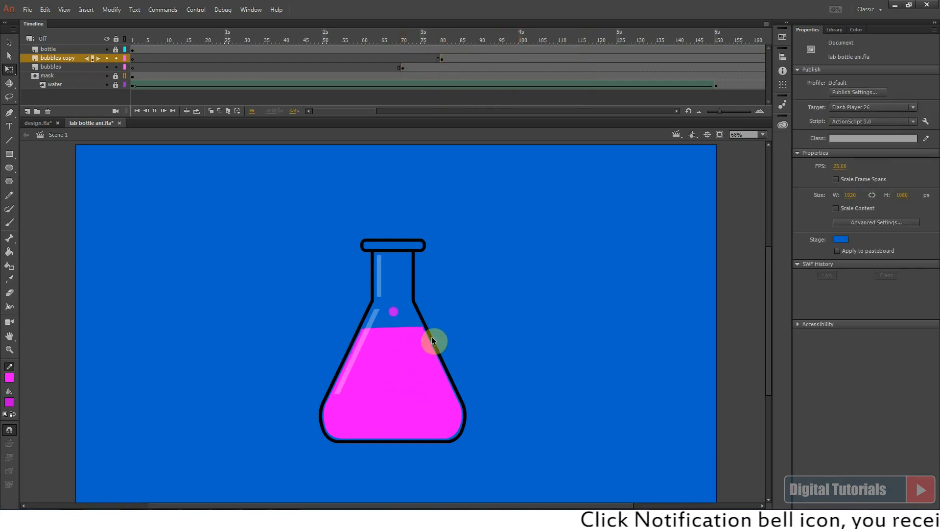
key("Return")
key("Return")
Step: Scale the second bubble to 80%, move it back inside the flask near the right wall and play back
left_click(447, 322)
left_click_drag(389, 264, 460, 351)
left_click(314, 337)
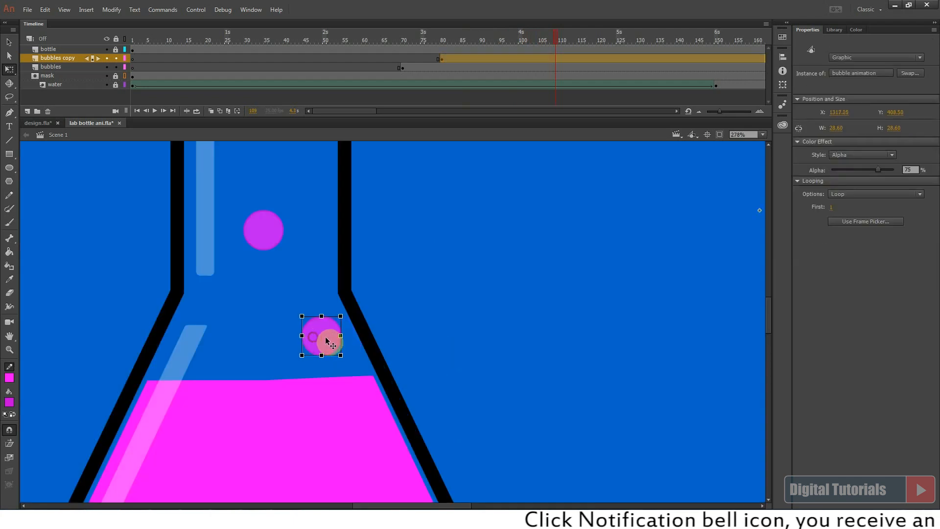
key("ctrl+alt+s")
double_click(450, 256)
type("80")
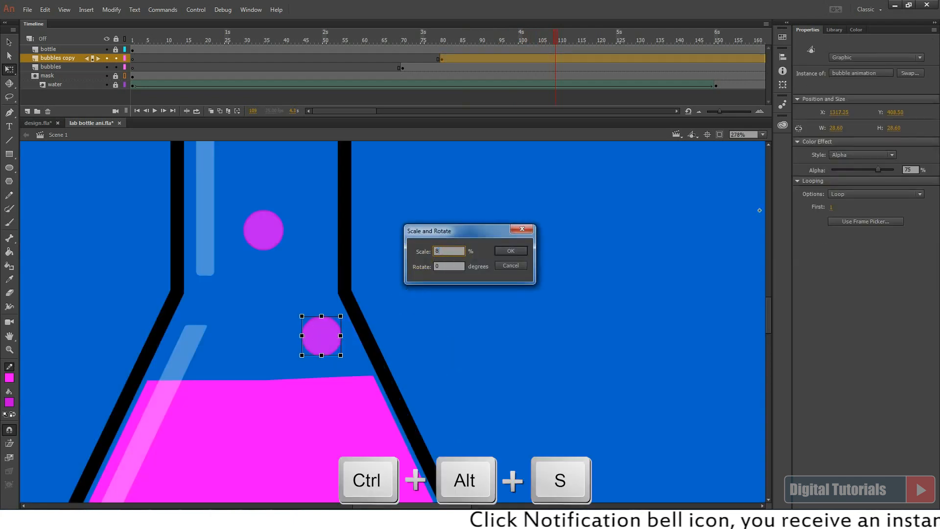
key("Return")
left_click_drag(424, 325, 324, 328)
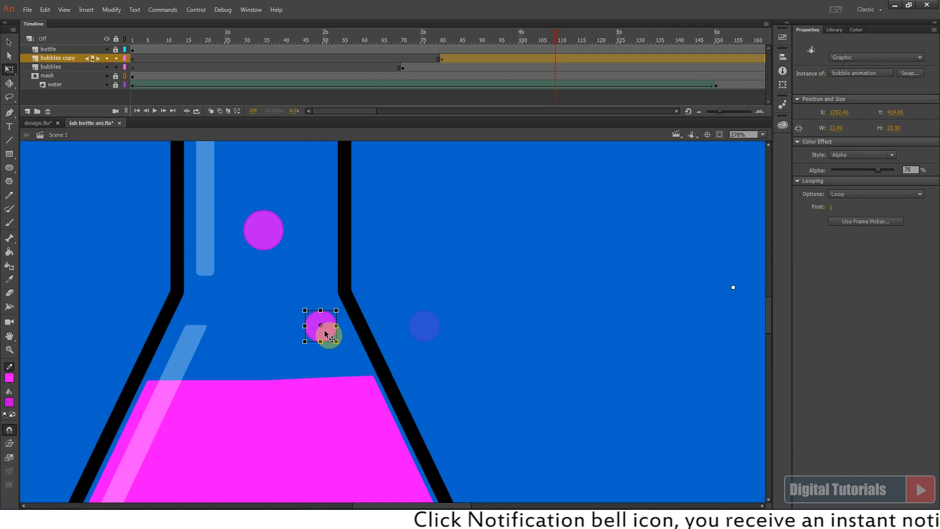
key("ctrl+2")
key("Return")
key("Return")
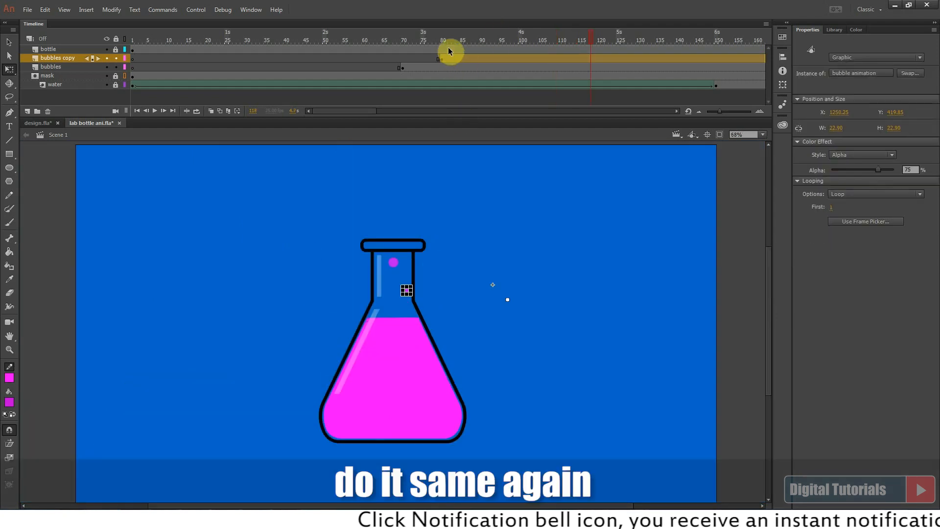
Step: Duplicate the bubbles copy layer and delay the new layer's keyframe to frame 84
right_click(58, 58)
left_click(86, 169)
left_click(441, 59)
left_click(460, 59)
left_click(442, 59)
left_click_drag(442, 57, 459, 58)
Step: Nudge the third bubble across the flask to the left of the first bubble
key("shift+Left")
key("shift+Left")
key("shift+Left")
key("shift+Left")
key("shift+Left")
key("shift+Left")
key("shift+Left")
key("shift+Left")
key("shift+Left")
key("shift+Left")
key("shift+Right")
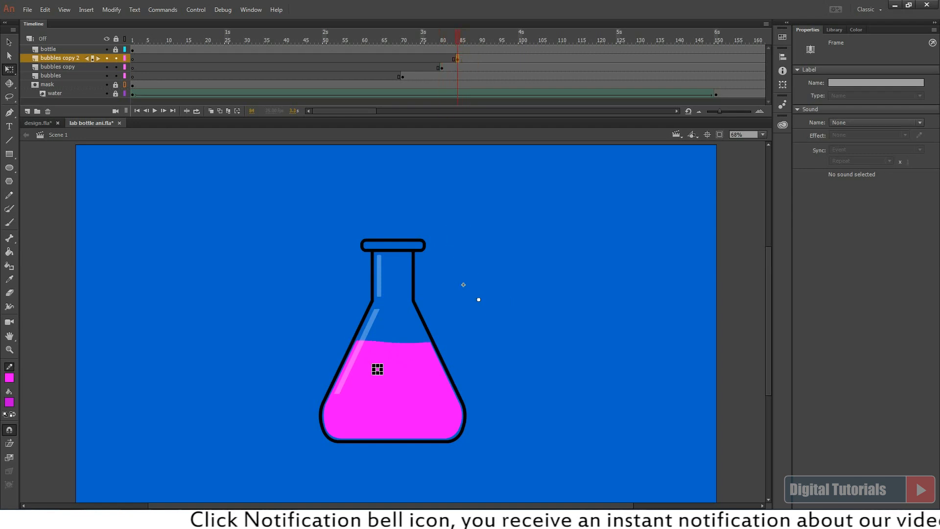
Step: Scale the third bubble down with Scale and Rotate and play back all three bubbles rising
key("ctrl+alt+s")
key("Return")
left_click(548, 338)
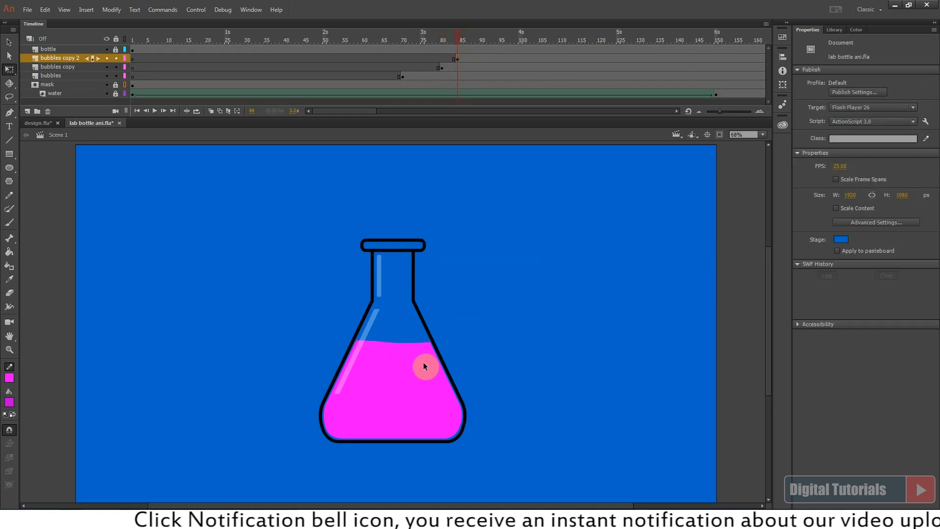
left_click(400, 360)
key("Return")
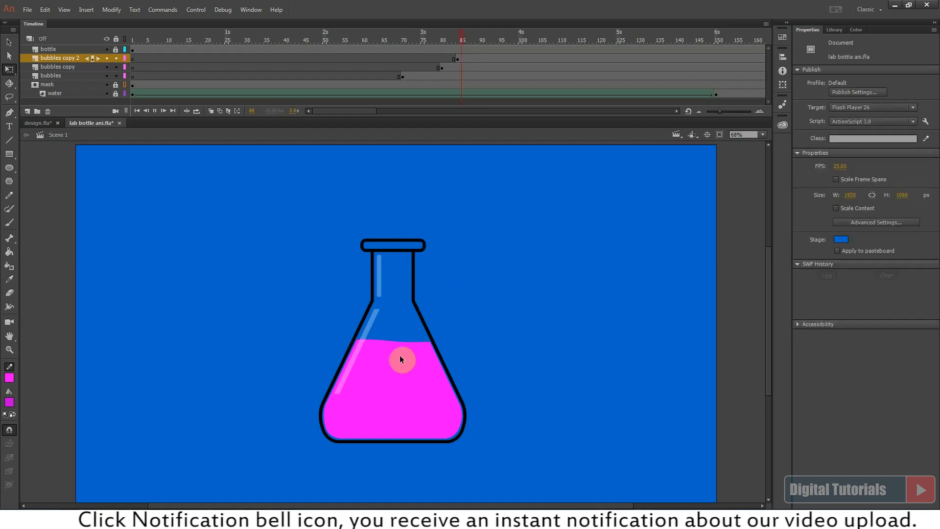
key("Return")
key("Return")
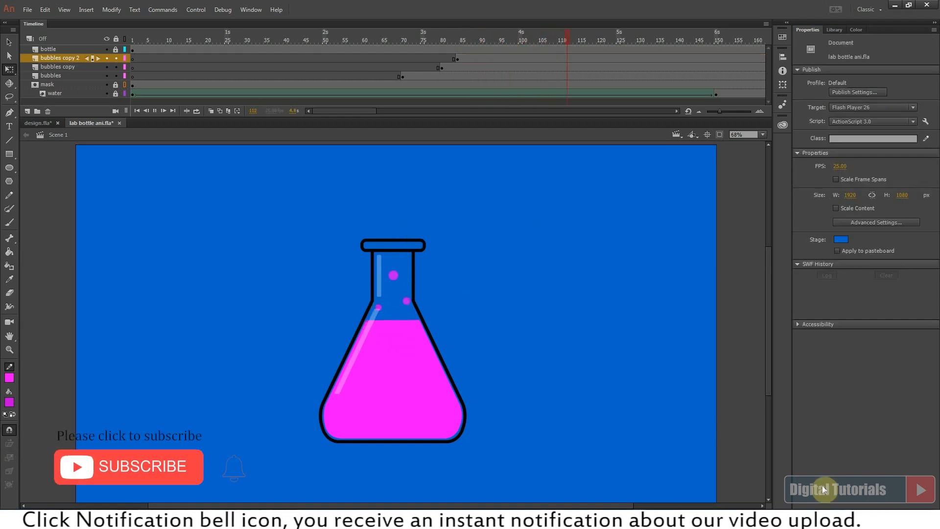
Step: Duplicate the bubbles layer and delay the new layer's keyframe to frame 87
key("Return")
key("Return")
key("Return")
left_click_drag(676, 38, 481, 86)
right_click(55, 57)
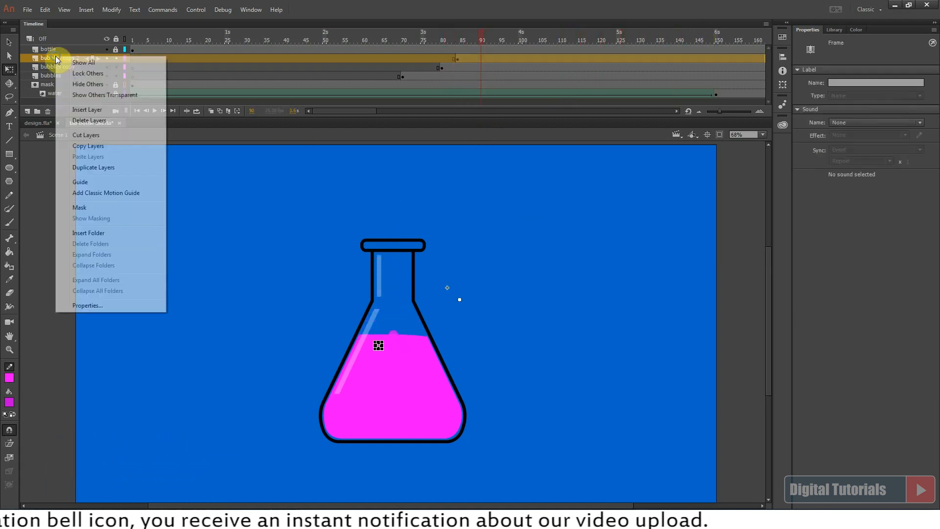
left_click(392, 347)
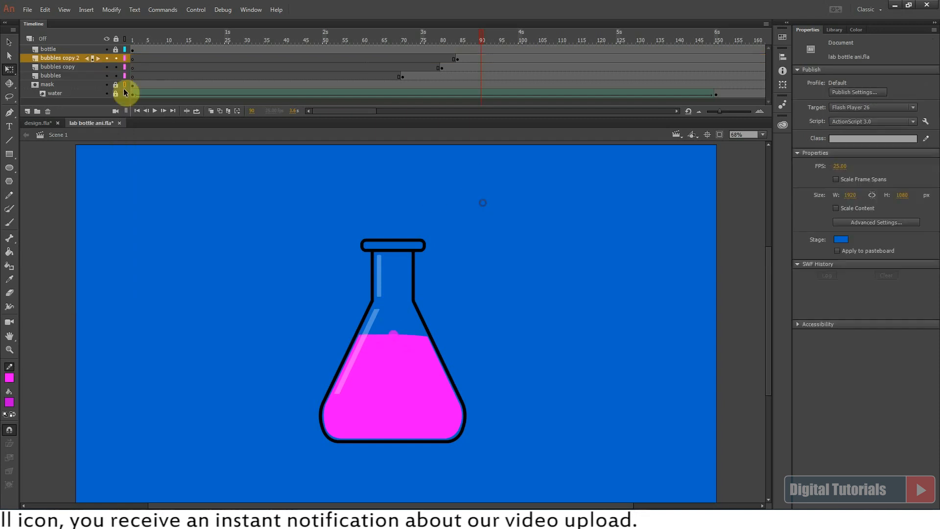
left_click(63, 75)
right_click(60, 76)
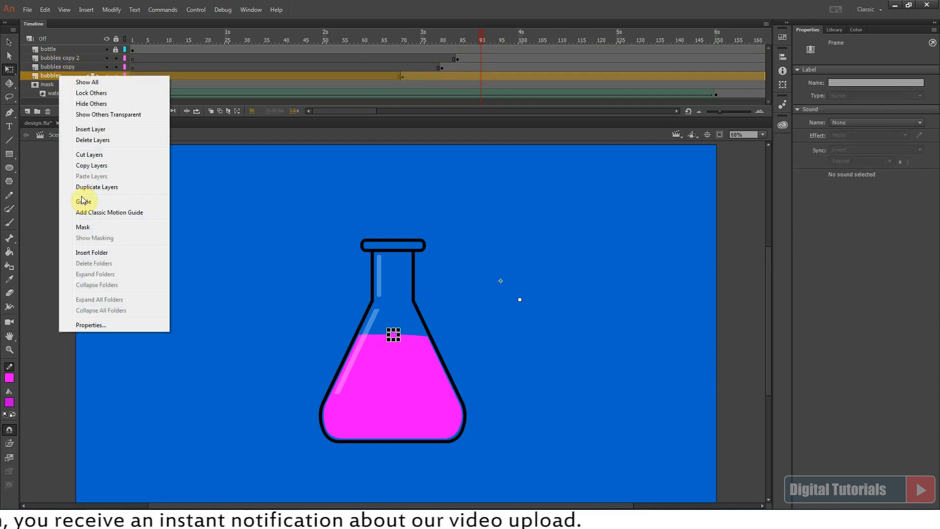
left_click(98, 187)
left_click_drag(404, 78, 469, 76)
left_click(403, 77)
left_click_drag(404, 75, 470, 75)
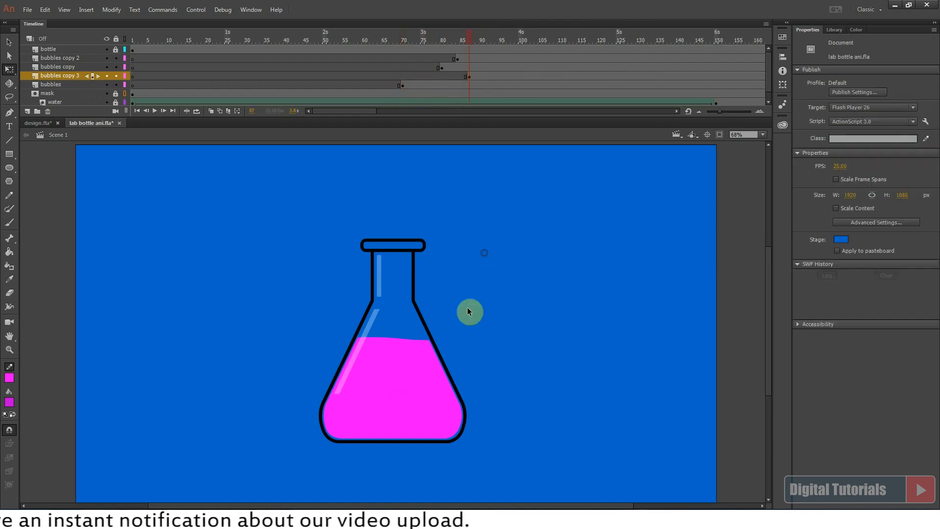
Step: Move the fourth bubble between the first and second bubbles, delay its keyframe to frame 93 and play back
left_click(483, 251)
key("ctrl+space")
left_click_drag(317, 253, 474, 456)
left_click_drag(473, 40, 610, 40)
key("space")
left_click_drag(439, 219, 424, 273)
left_click(494, 314)
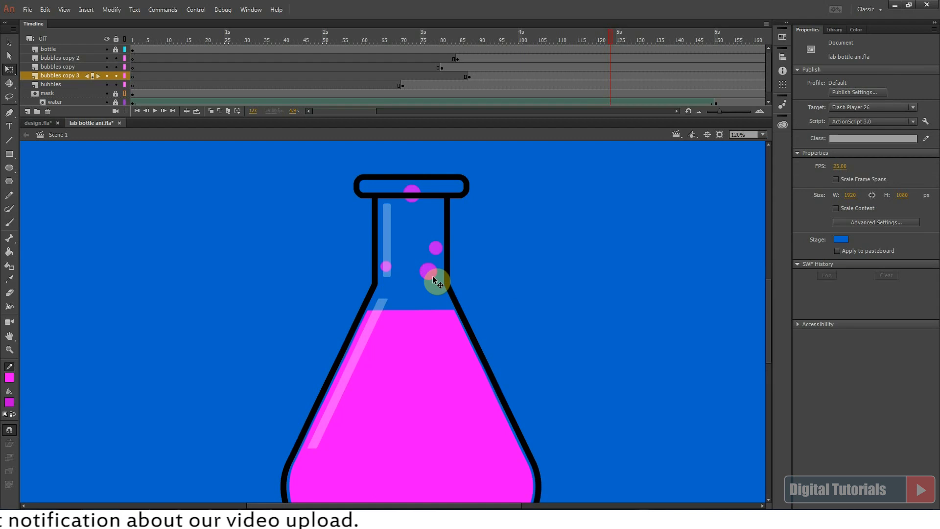
left_click_drag(471, 76, 492, 75)
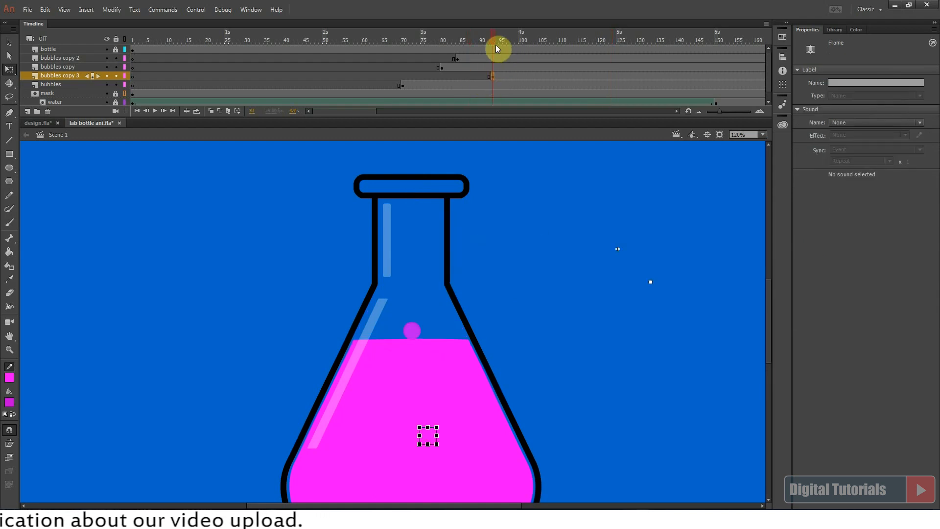
key("Return")
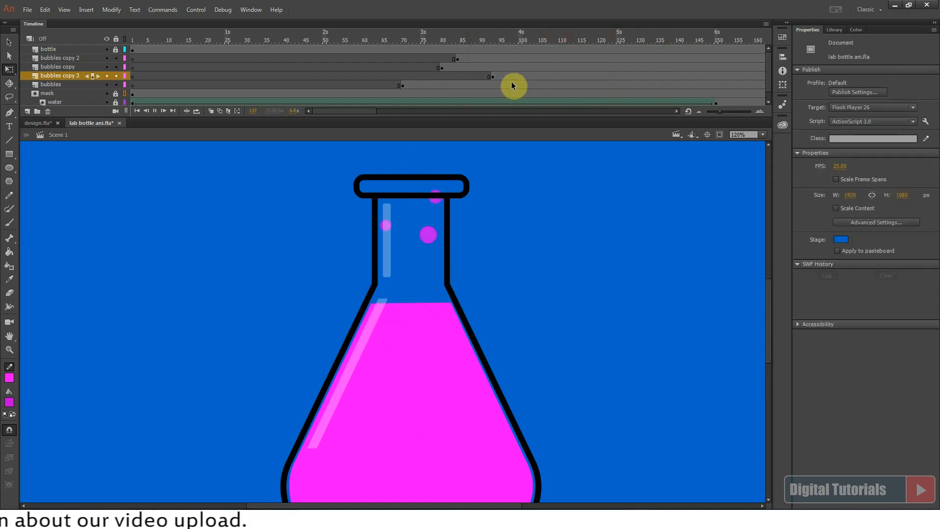
left_click_drag(491, 38, 524, 40)
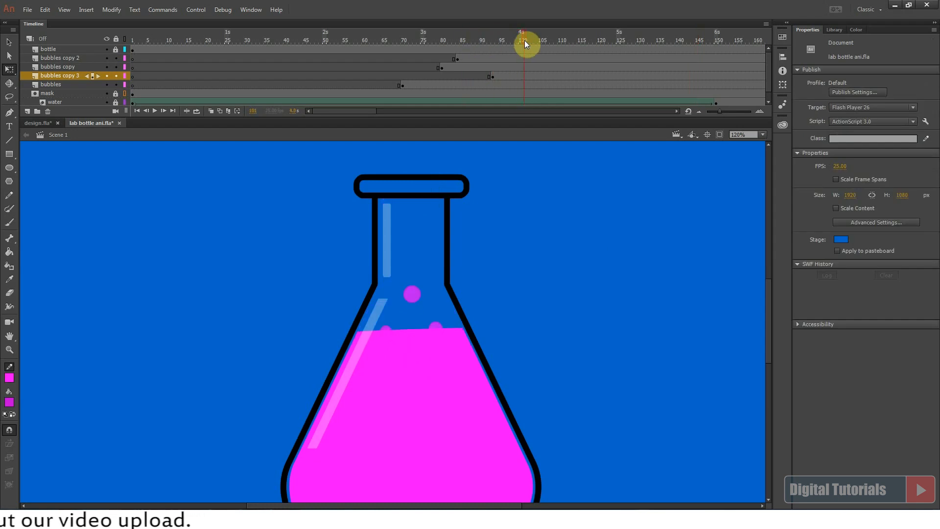
Step: Duplicate the bubbles copy 2 layer as a fifth bubble, shifted slightly to the right and starting at frame 115
left_click(489, 74)
right_click(67, 58)
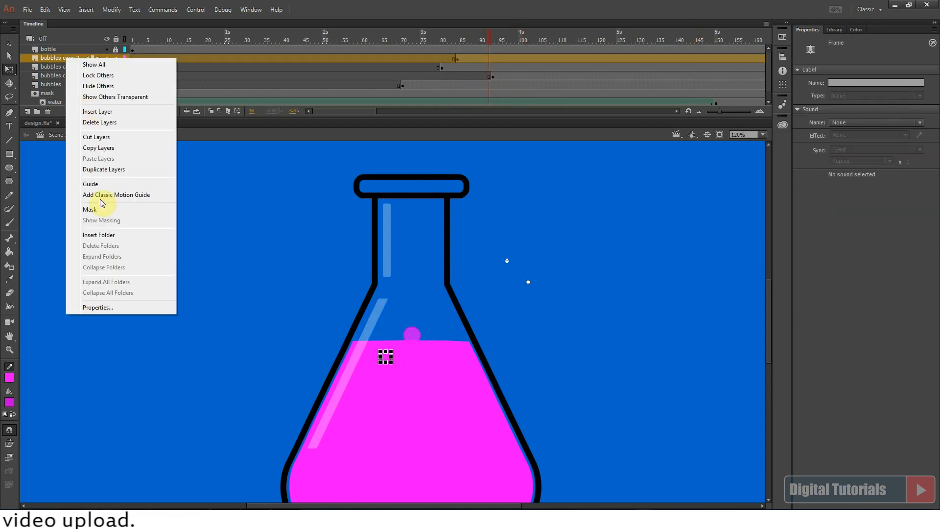
left_click(104, 171)
left_click(457, 58)
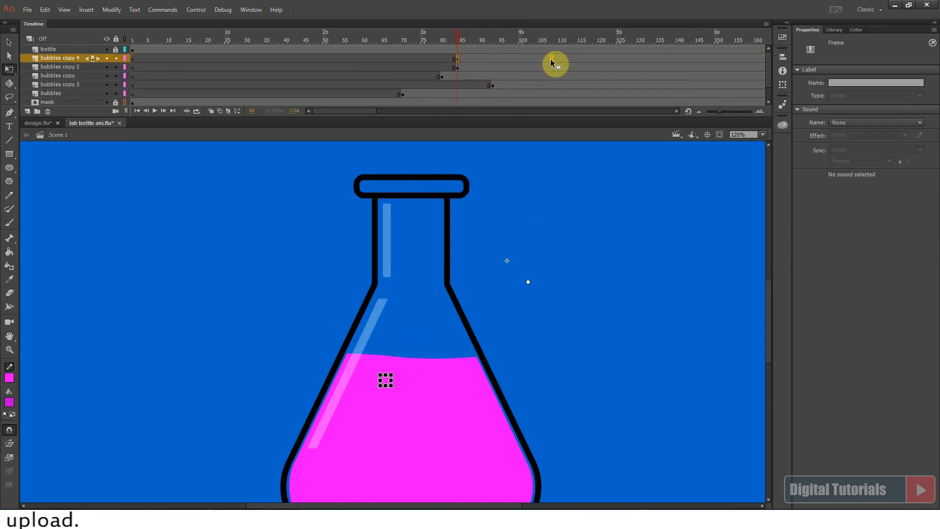
left_click_drag(550, 59, 551, 59)
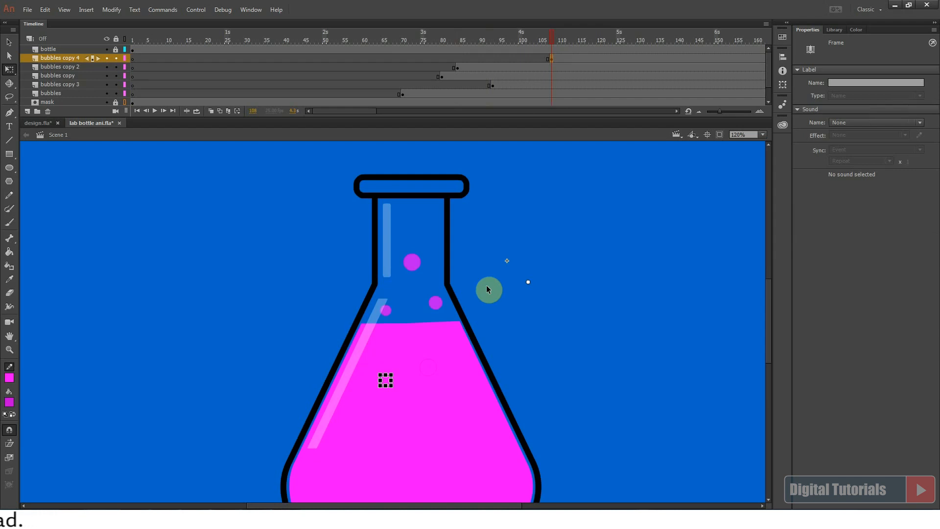
left_click_drag(549, 58, 578, 58)
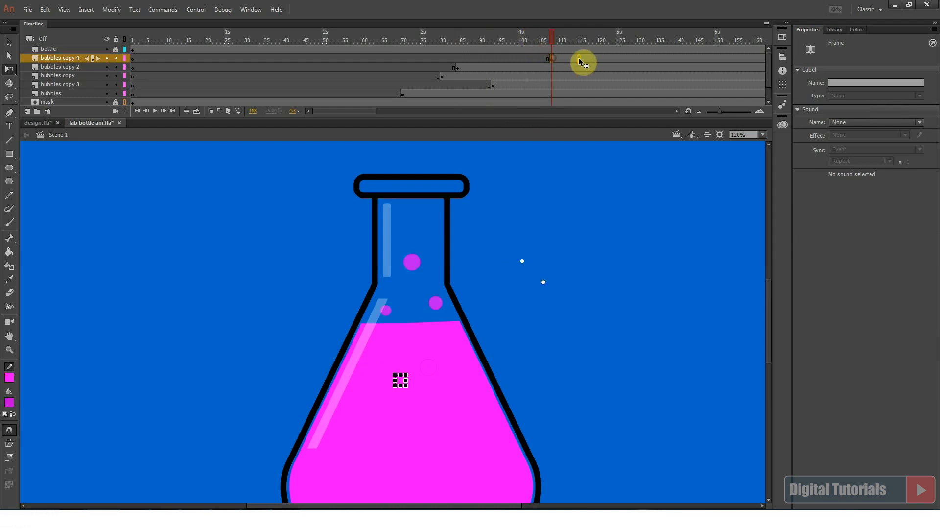
Step: Delay the bubbles copy 3 keyframe to frame 103 and the bubbles copy 2 keyframe to frame 92, checking the timing in playback
left_click(493, 85)
left_click_drag(488, 66, 532, 85)
left_click(519, 85)
key("Return")
key("ctrl+2")
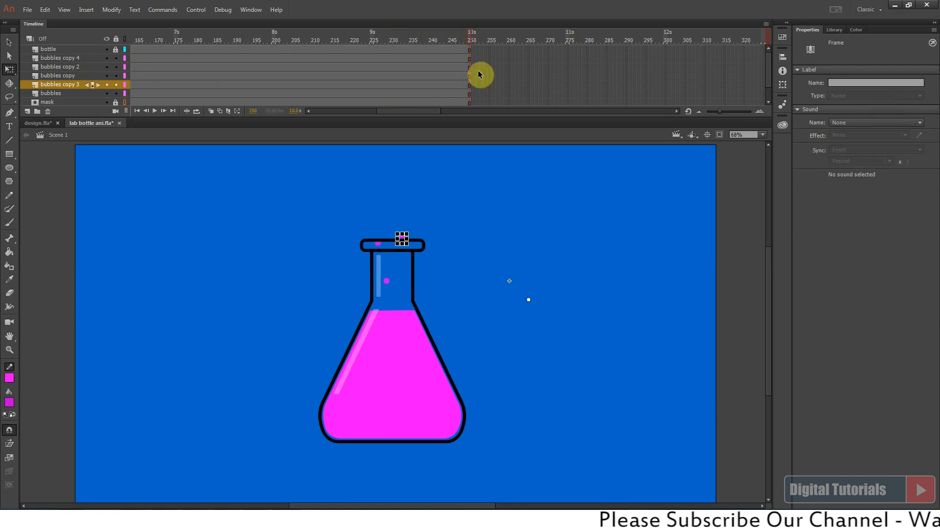
key("ctrl+z")
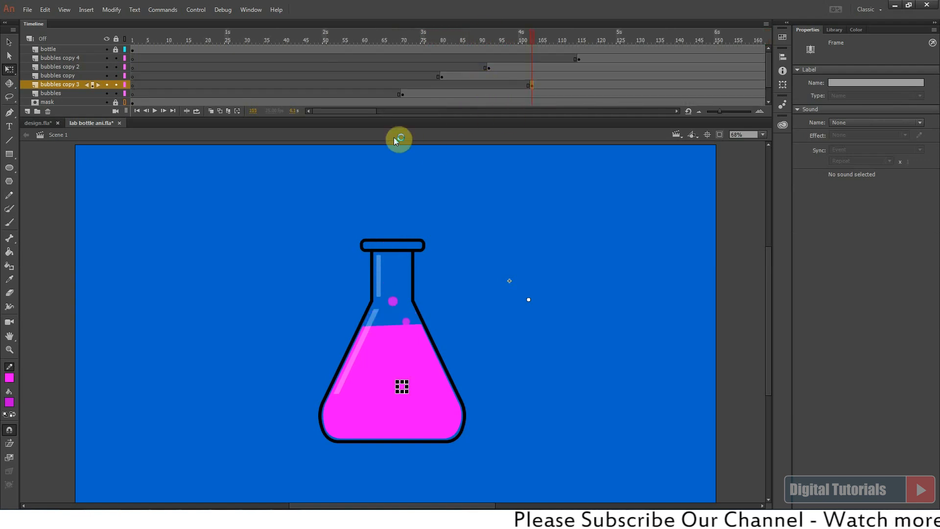
key("ctrl+y")
key("Return")
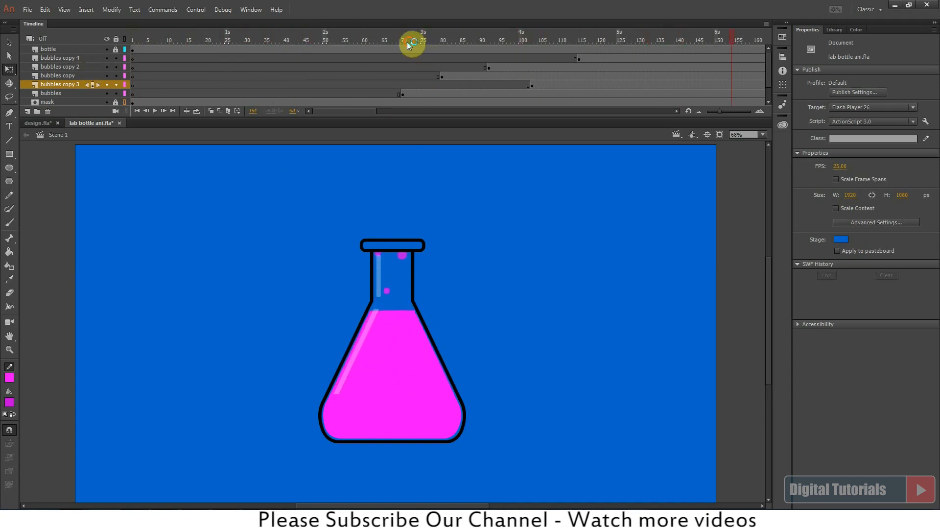
Step: Remove a block of empty frames ahead of the keyframes on all five bubble layers and play back
left_click(237, 41)
left_click_drag(237, 49, 358, 91)
left_click_drag(357, 58, 251, 59)
right_click(260, 61)
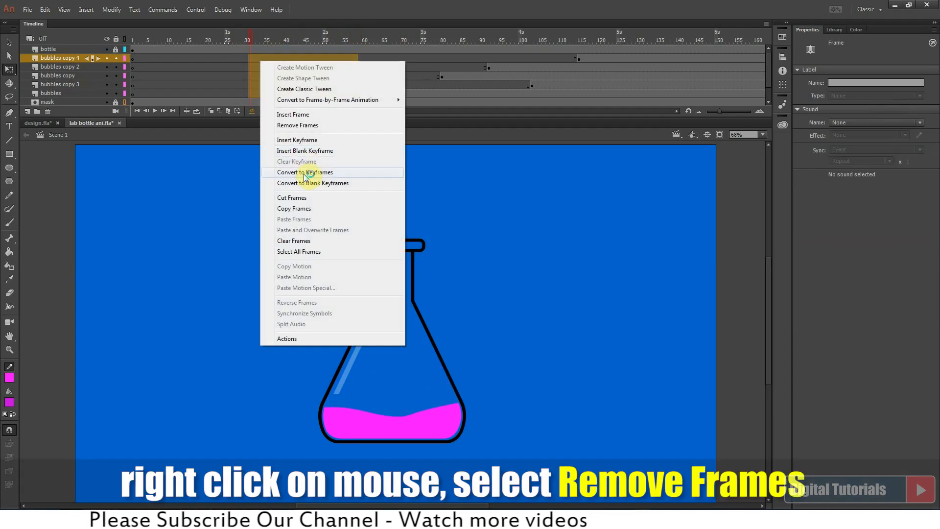
left_click(297, 125)
left_click_drag(257, 43, 331, 42)
key("F5")
key("Return")
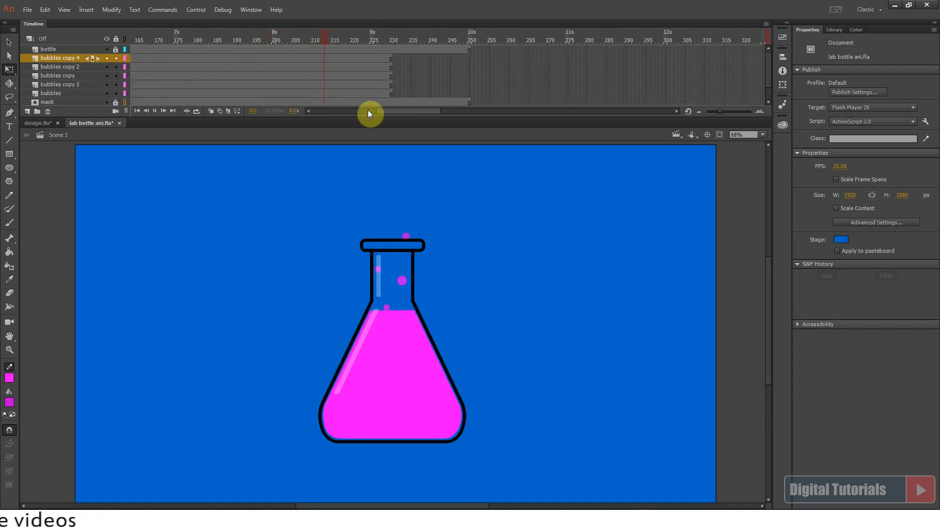
key("Return")
Step: Enlarge the timeline to show every layer and extend the five bubble layers to frame 250
left_click_drag(467, 119, 441, 163)
key("F5")
left_click_drag(467, 96, 308, 57)
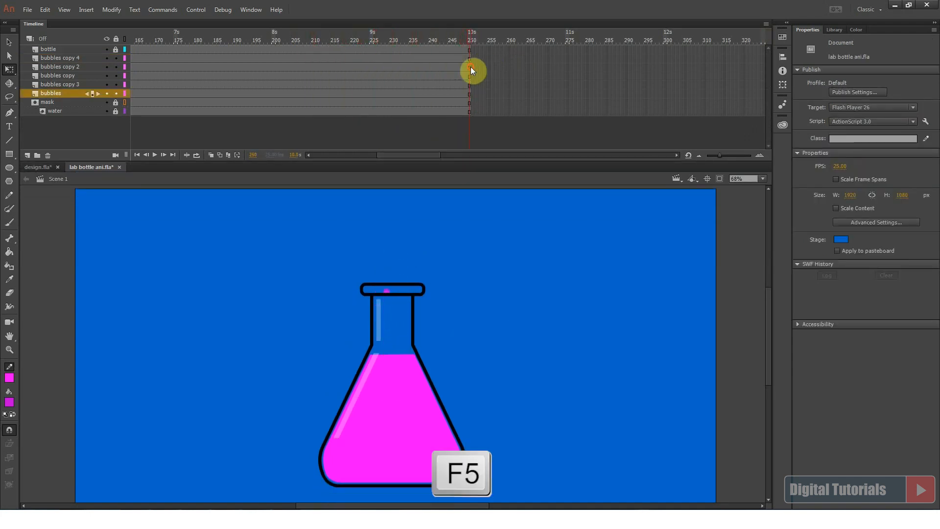
Step: Extend all layers to frame 258 and play back the full animation with the whole stage in view
key("F5")
key("F5")
key("F5")
key("F5")
key("F5")
key("F5")
key("F5")
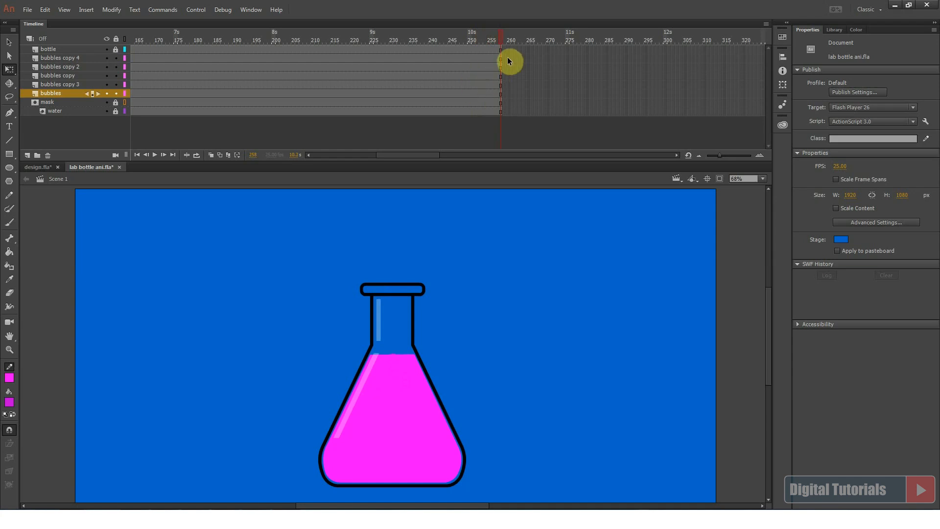
key("Return")
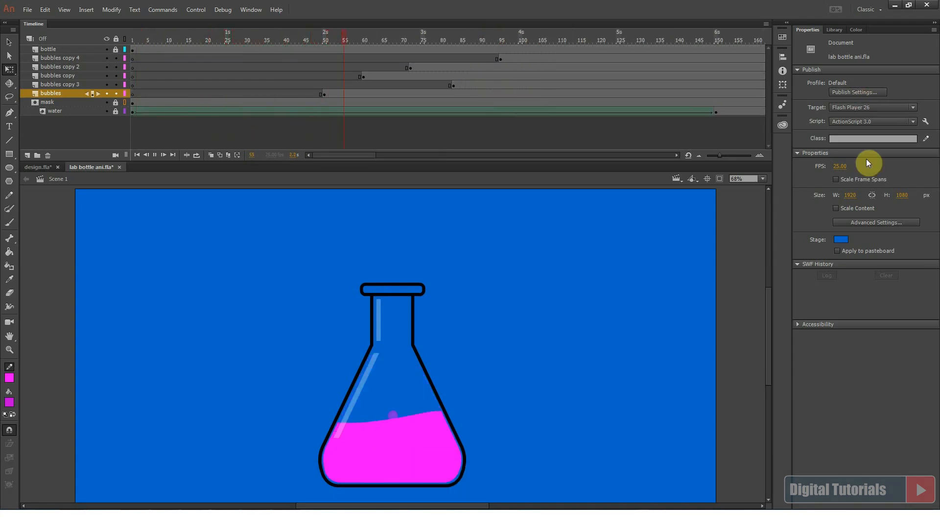
left_click(763, 178)
left_click(762, 189)
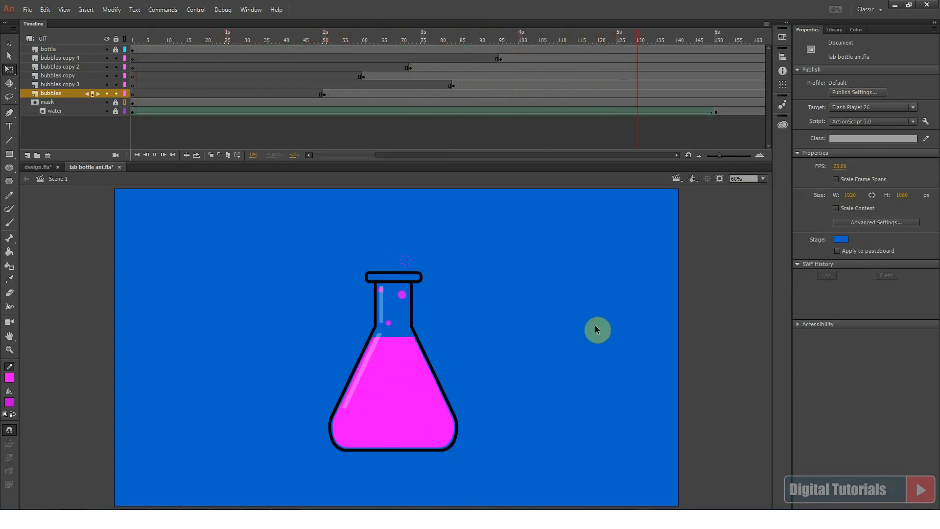